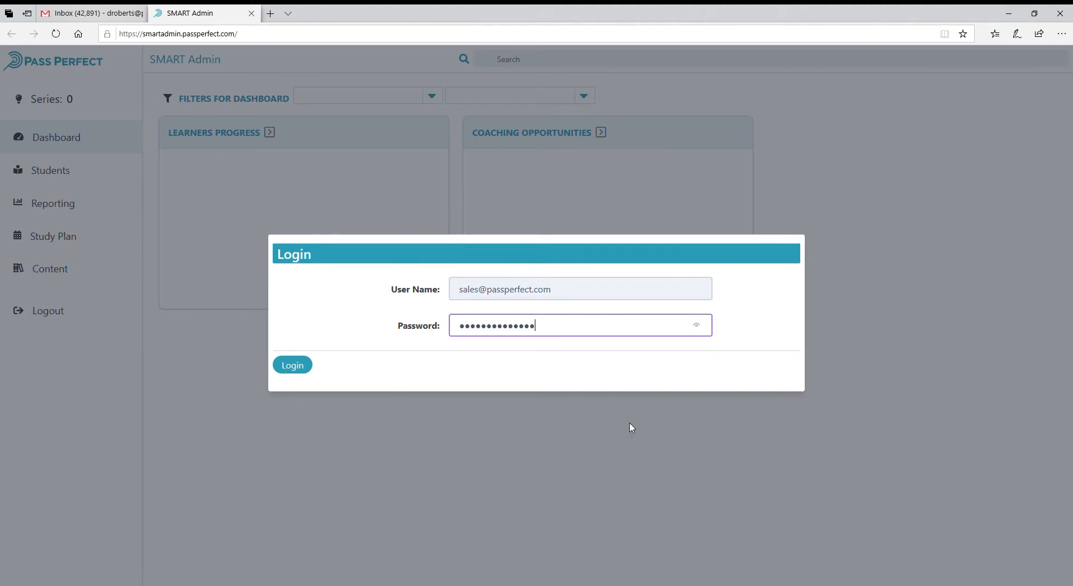
Log in to SMART Admin with the already filled-in user name and password.
click(307, 367)
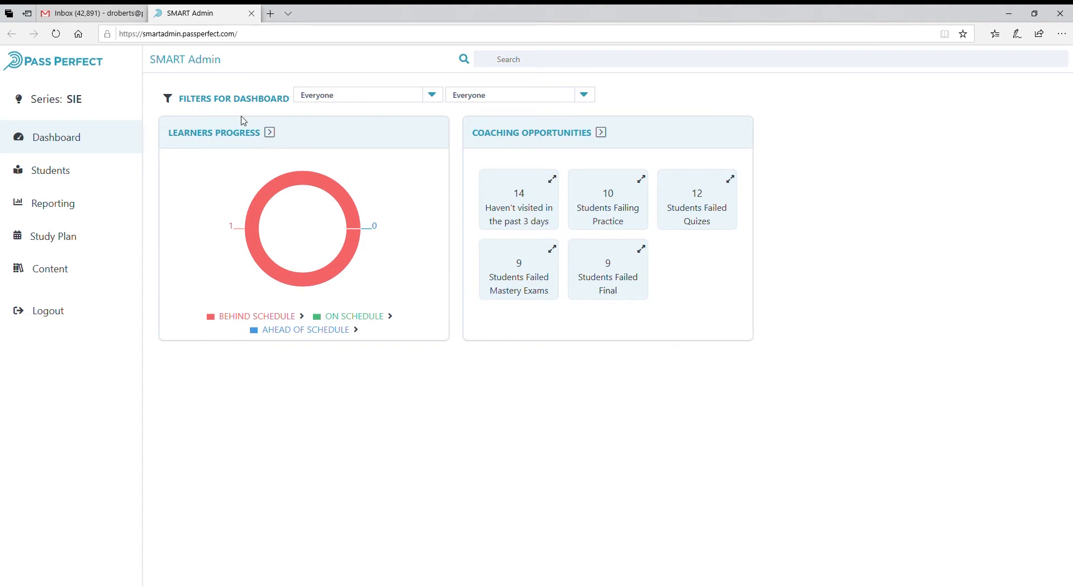
Open the Learners Progress breakdown and view the profile of Student 4, Good from the Behind Schedule list.
click(271, 137)
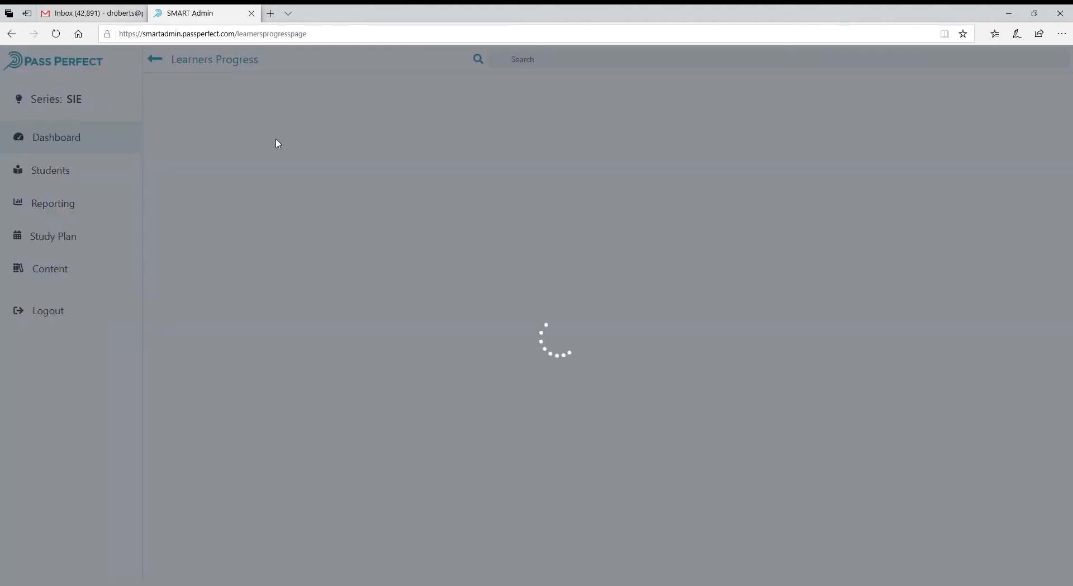
click(154, 59)
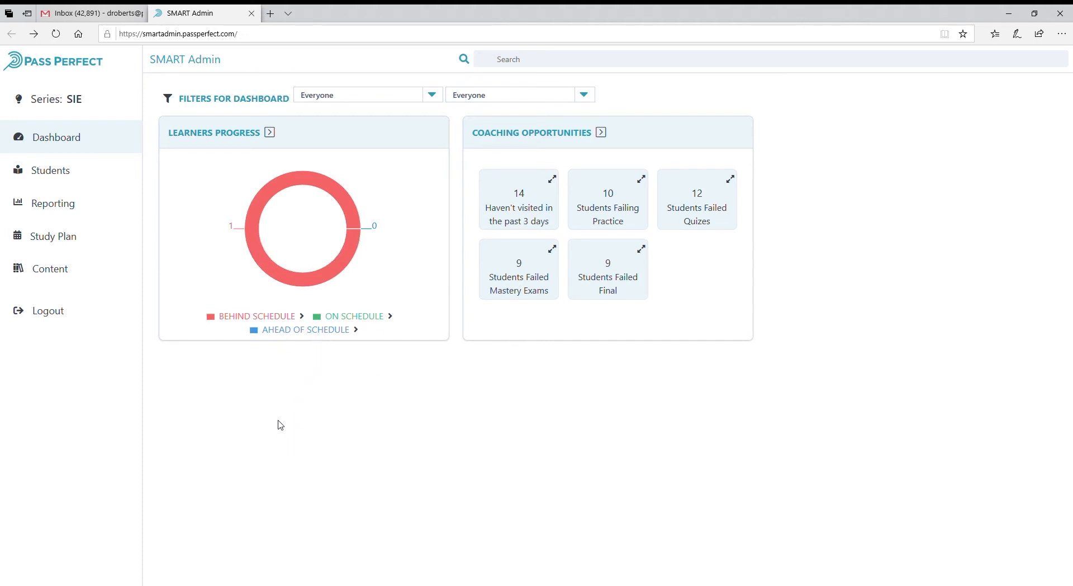
click(270, 132)
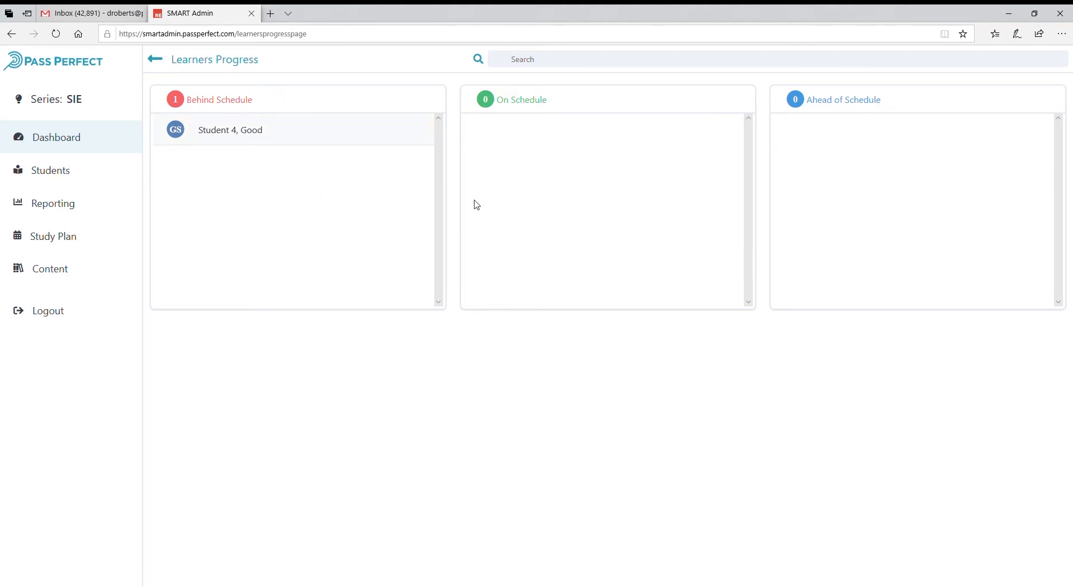
click(224, 135)
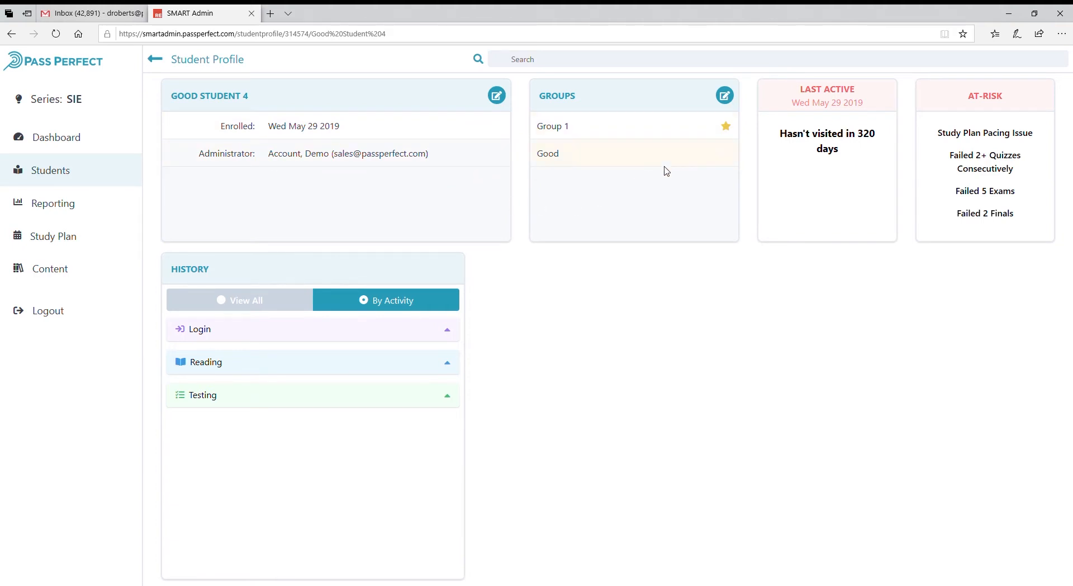
Review the student's last-active and at-risk details and browse the history in both View All and By Activity modes.
drag(777, 120, 784, 179)
click(833, 210)
click(229, 307)
scroll(388, 407, down, 15)
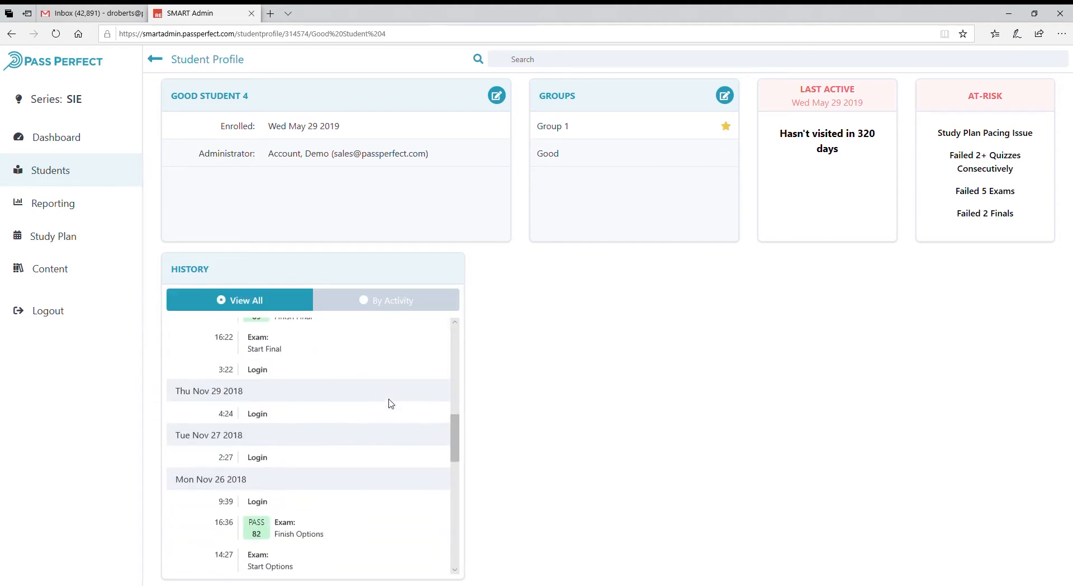
scroll(390, 420, up, 15)
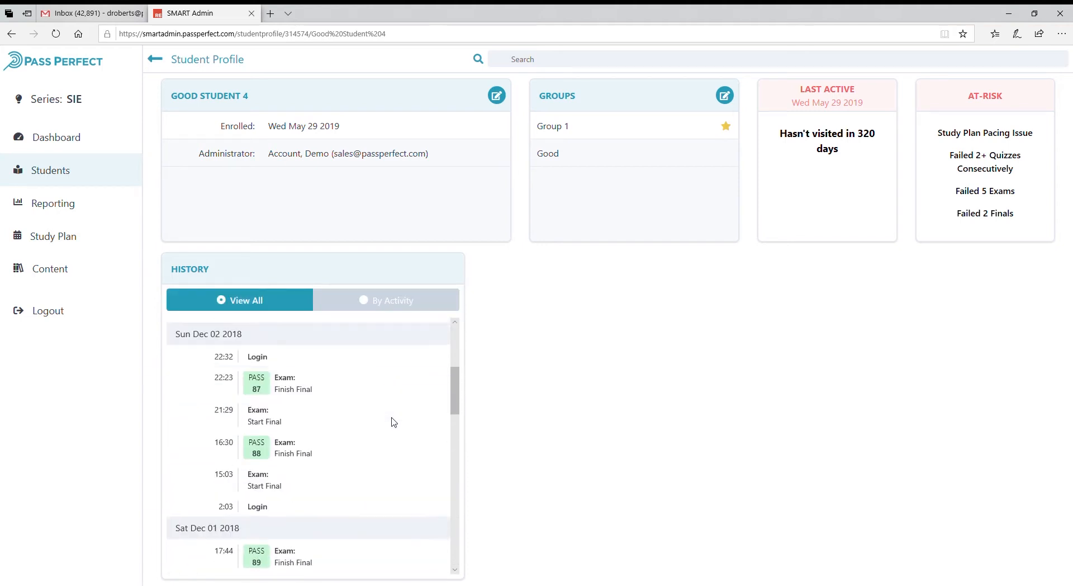
click(372, 305)
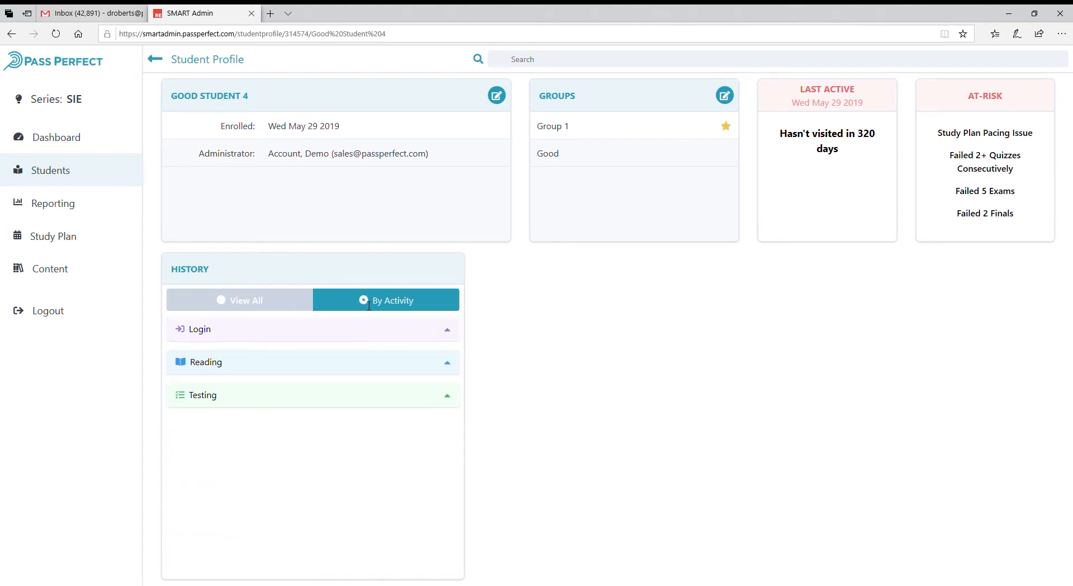
click(224, 306)
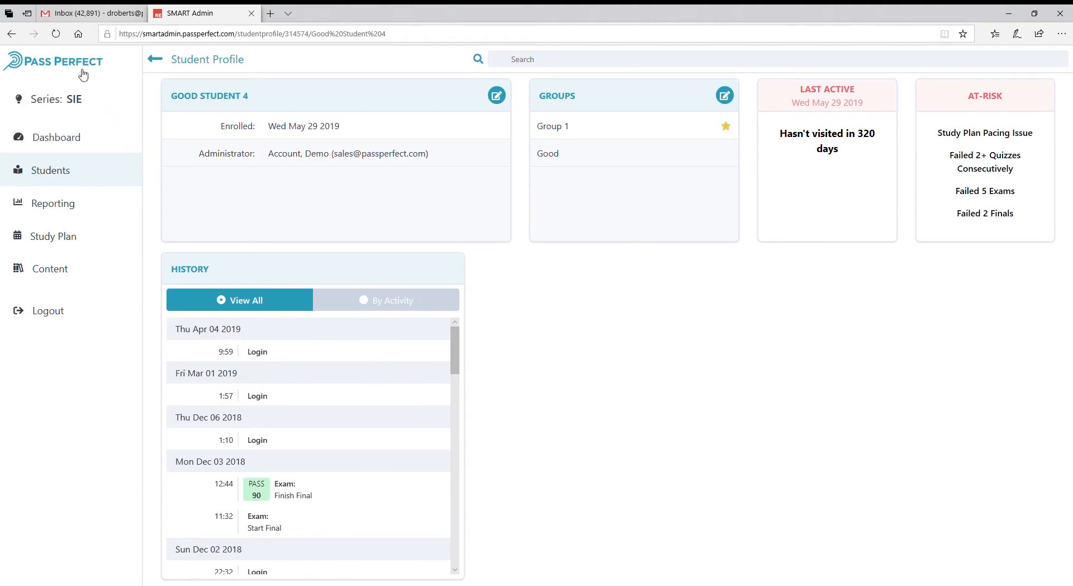
Return to the dashboard and inspect the options in both dashboard filter dropdowns.
click(42, 66)
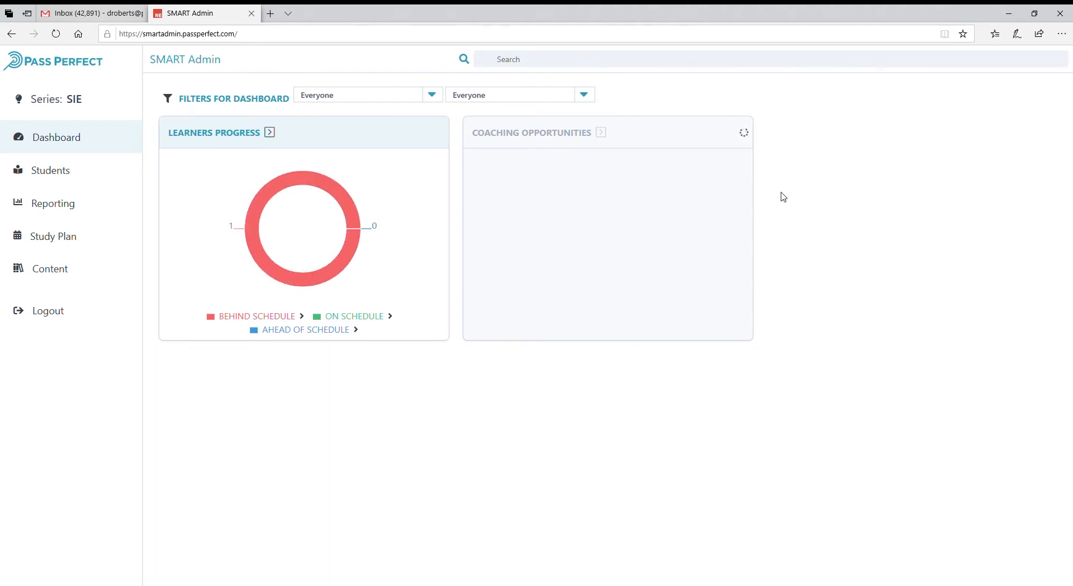
click(434, 96)
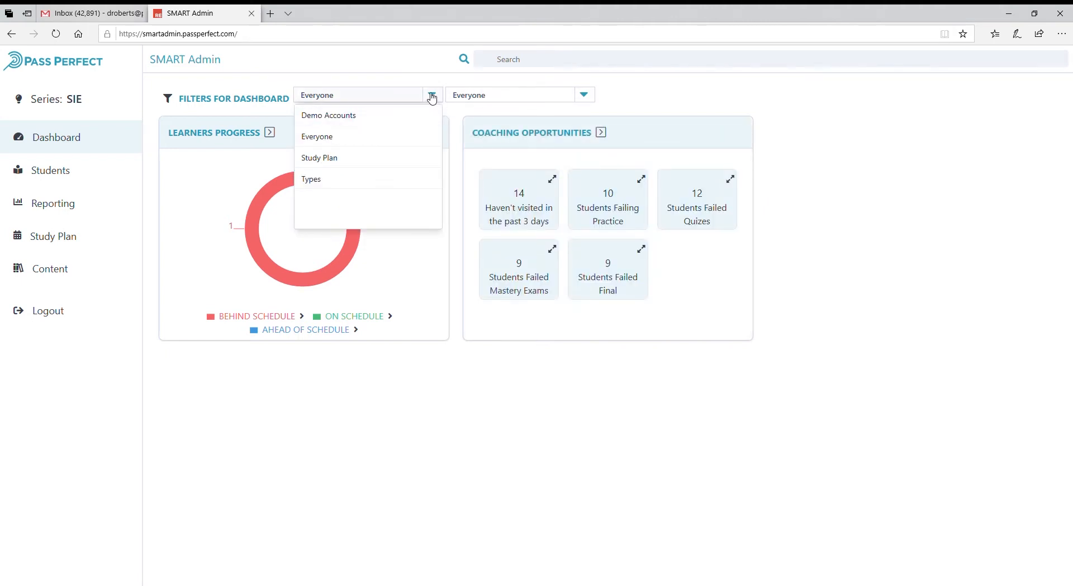
click(431, 96)
click(589, 97)
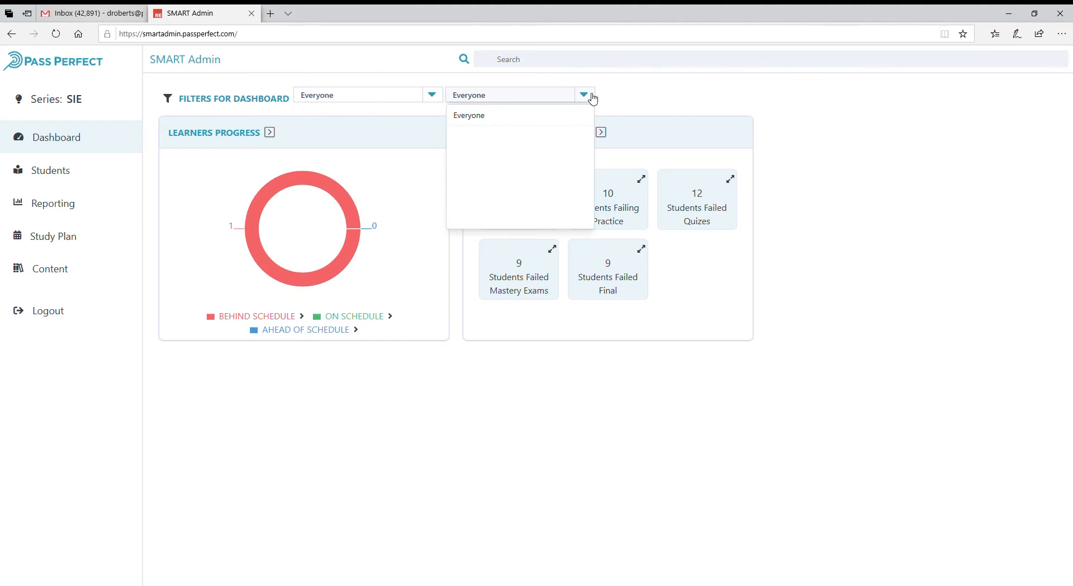
click(593, 99)
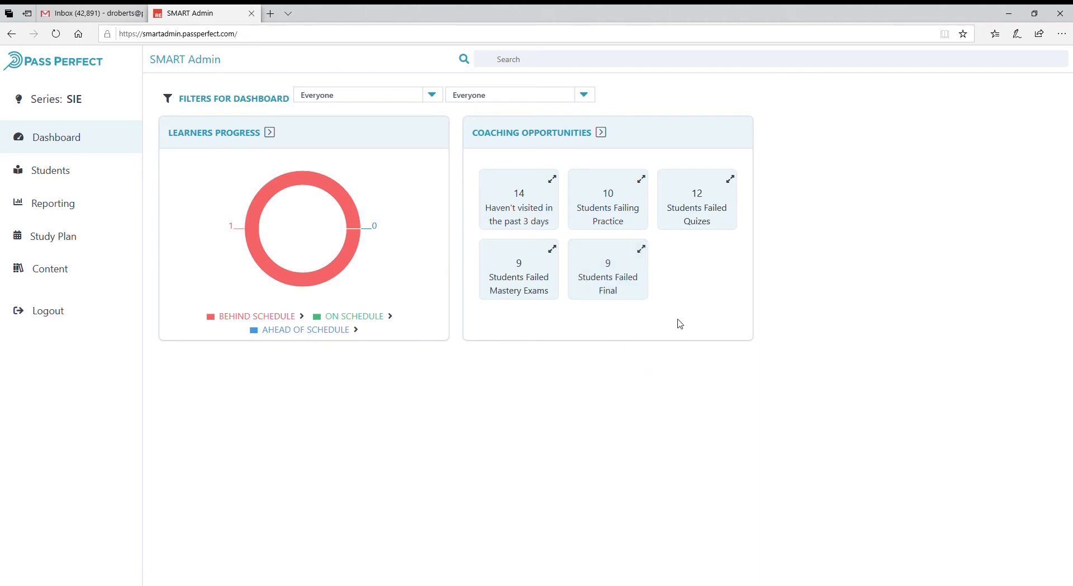
Open the "Haven't visited in the past 3 days" coaching tile and view the profile of Student, New.
click(558, 184)
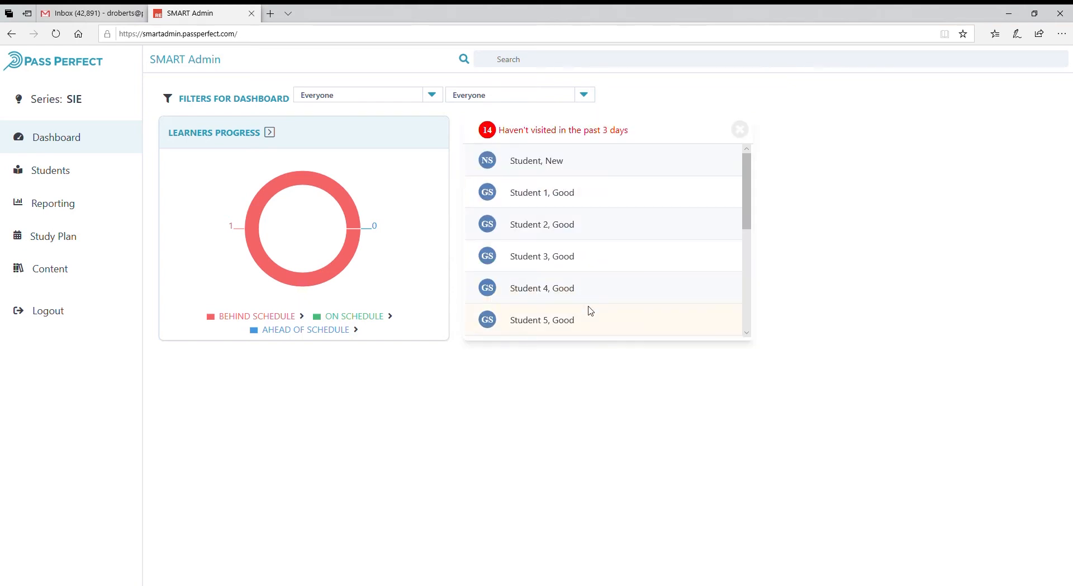
drag(745, 175, 767, 151)
click(491, 163)
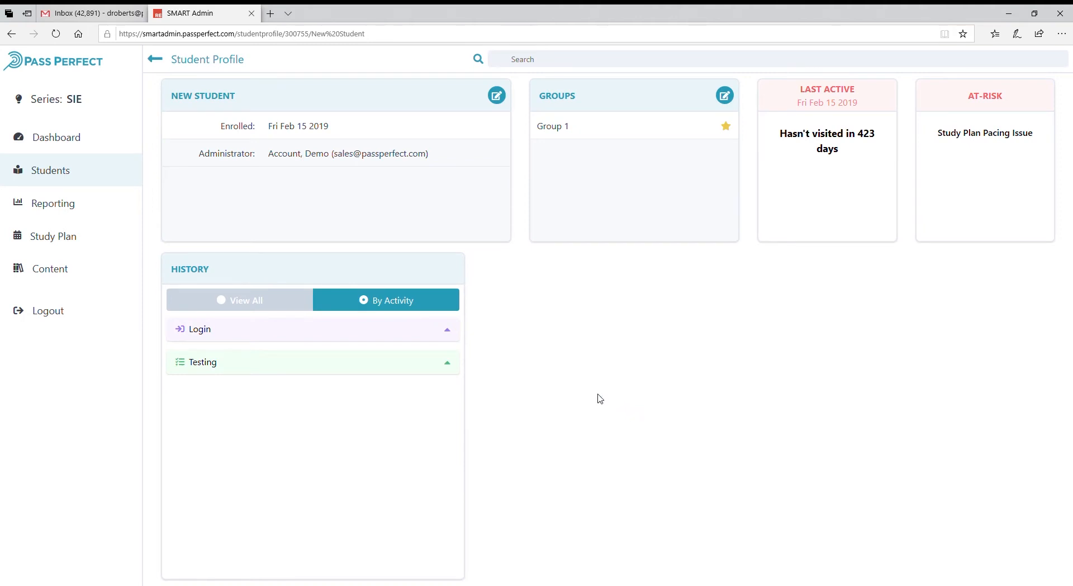
Browse the available series in the Series selector and open the Reporting dashboard.
click(83, 101)
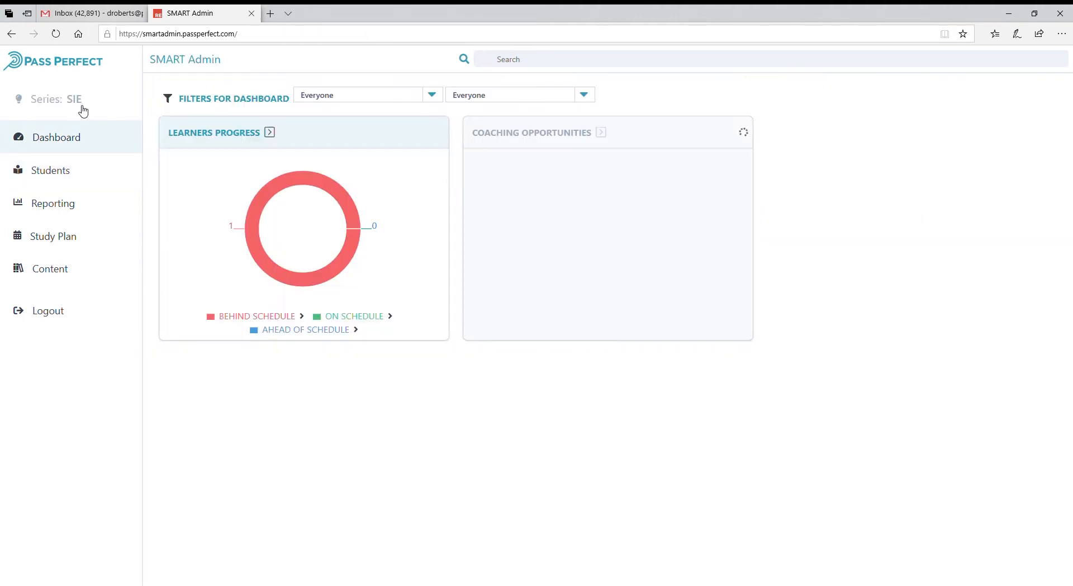
click(89, 105)
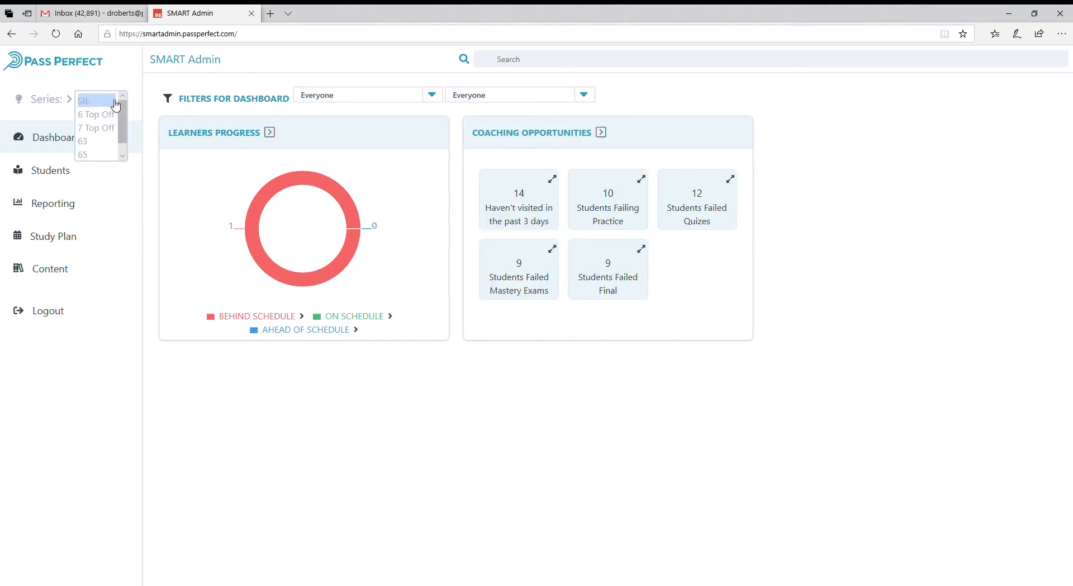
drag(124, 109, 122, 134)
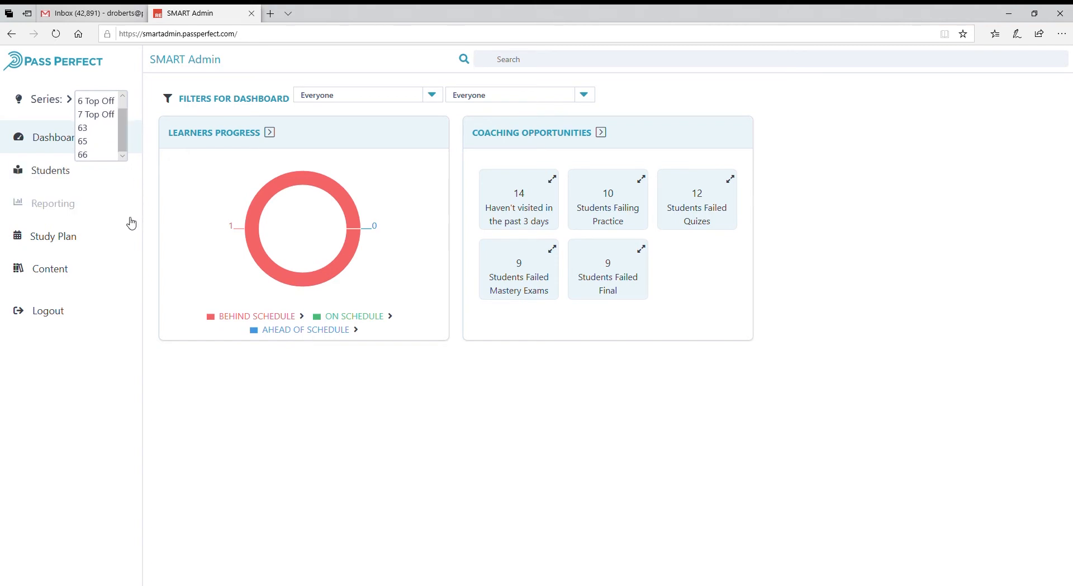
click(131, 218)
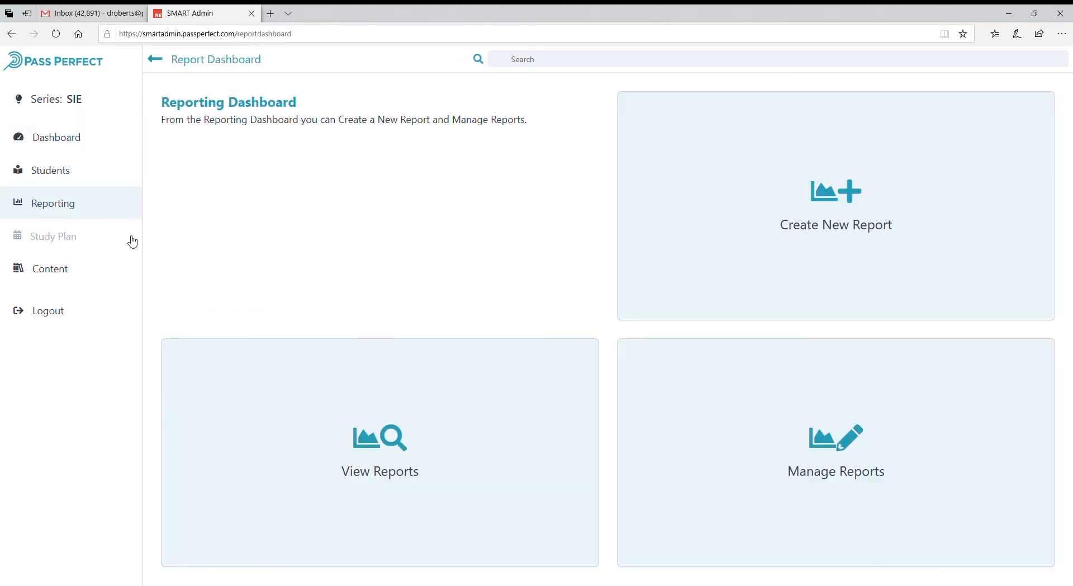
Return to the main dashboard and open the Student Management dashboard.
click(86, 149)
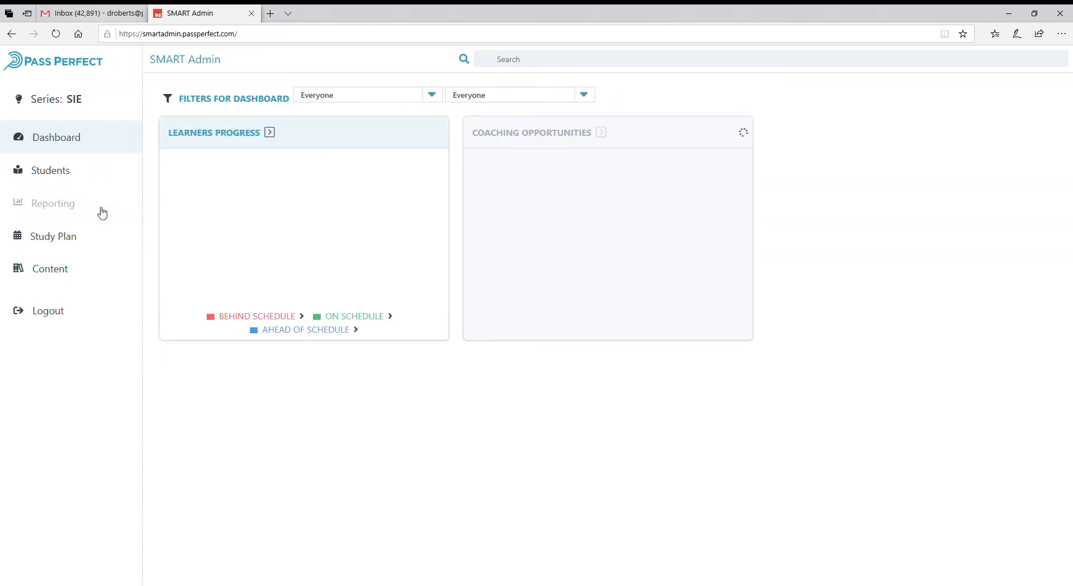
click(73, 150)
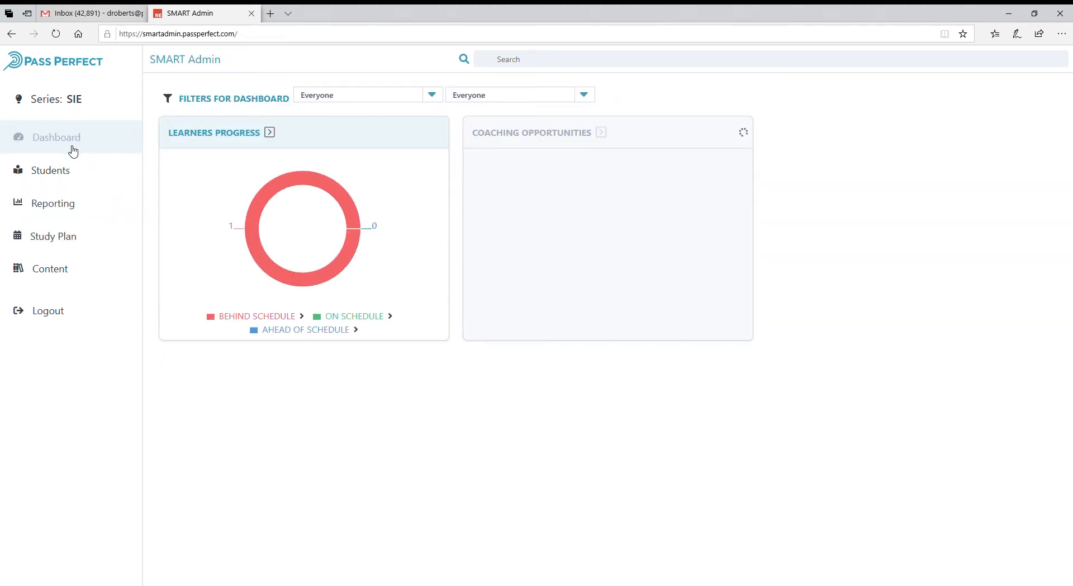
click(73, 178)
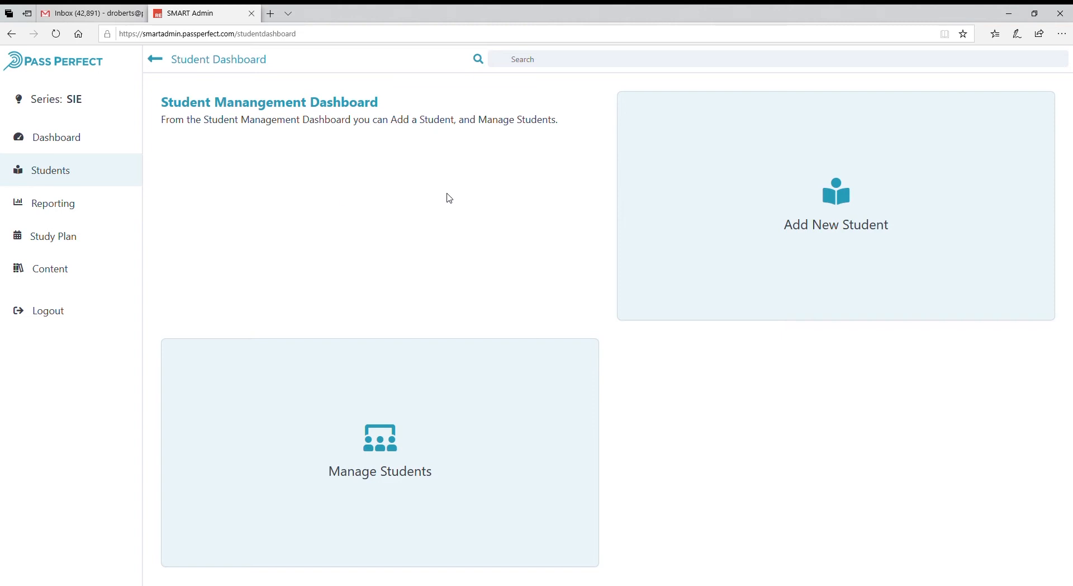
Open the Add New Student form and step through its First Name, Last Name, Email and Administered By fields.
click(874, 226)
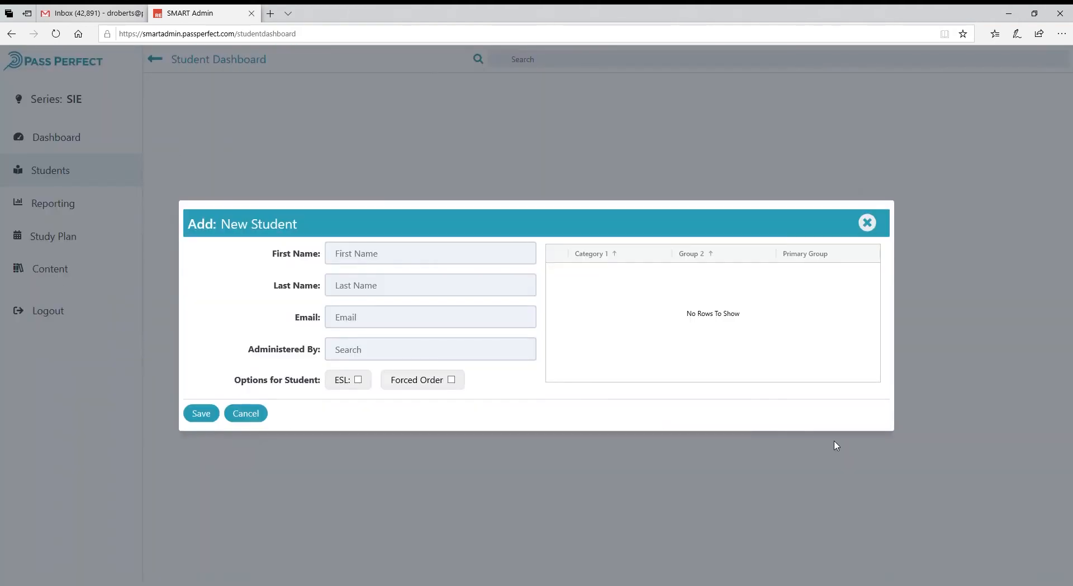
click(445, 257)
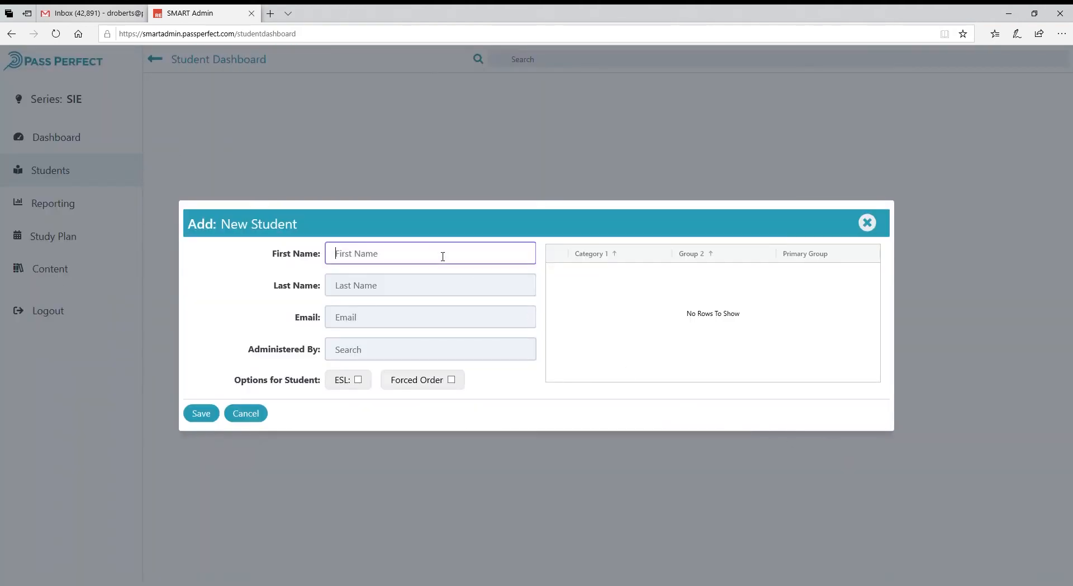
click(468, 290)
click(473, 326)
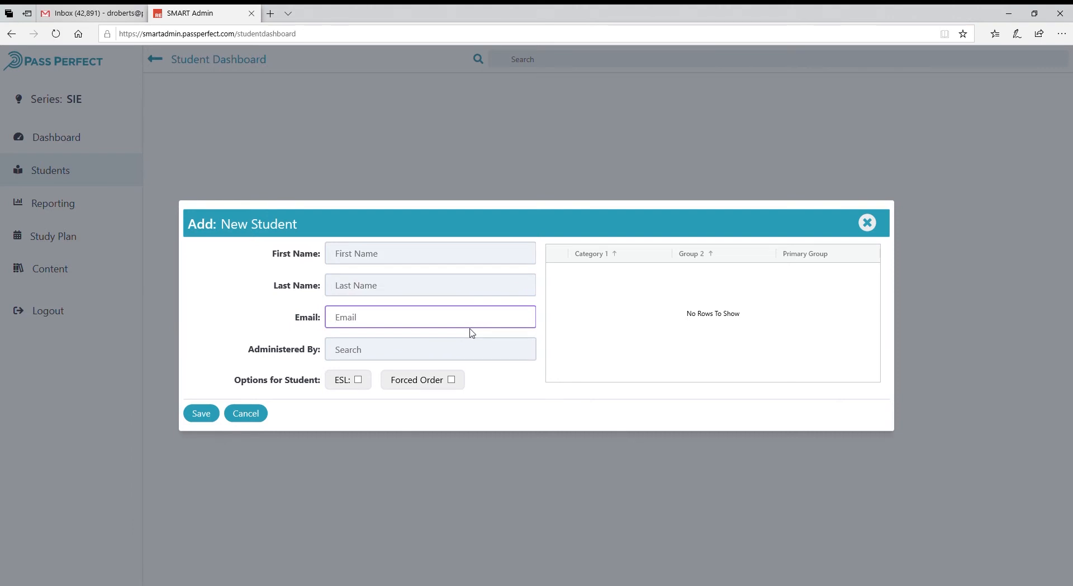
click(482, 354)
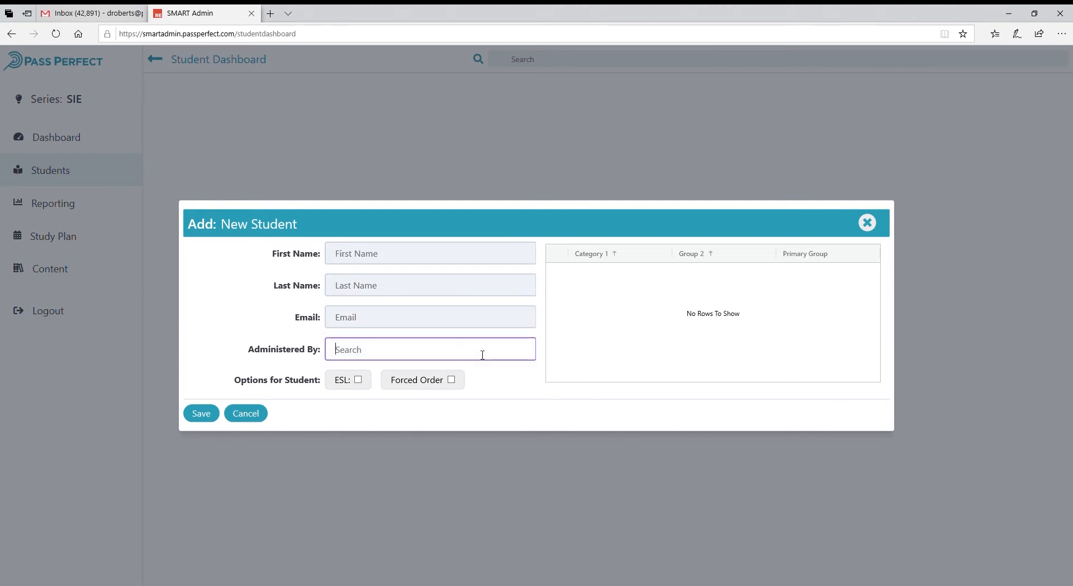
click(438, 260)
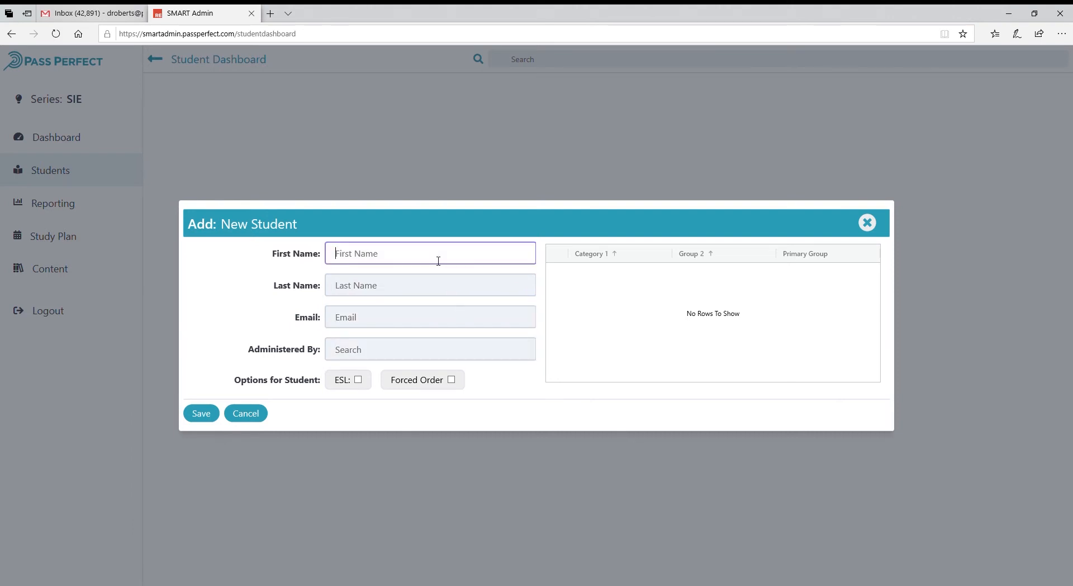
click(453, 288)
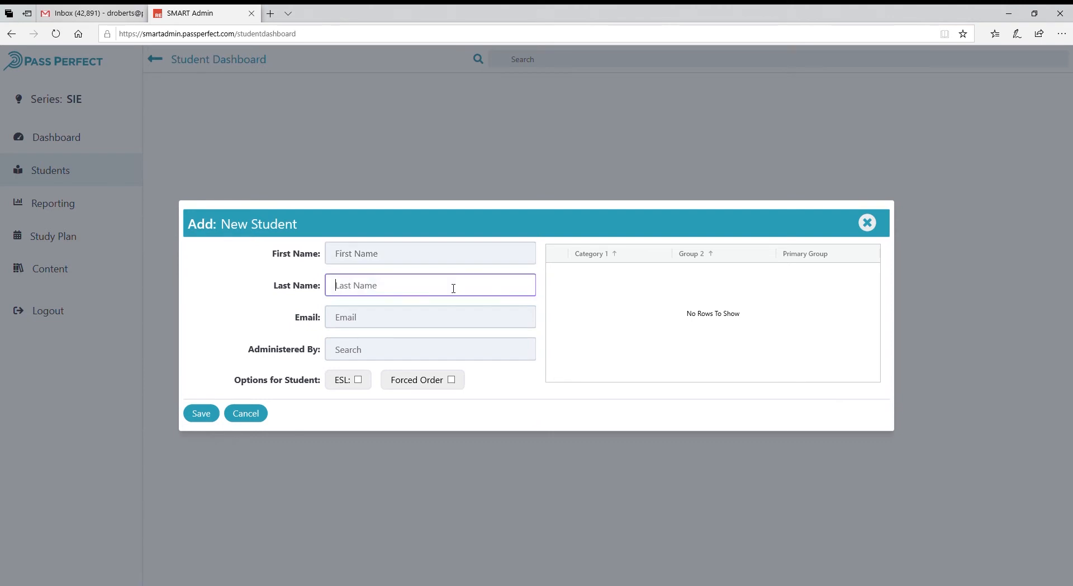
click(483, 326)
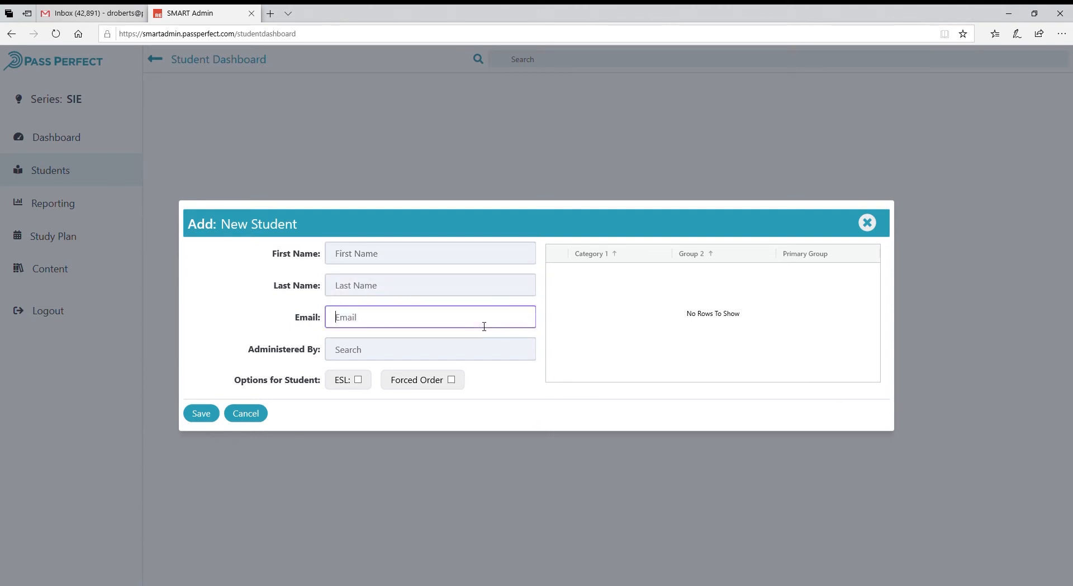
click(510, 358)
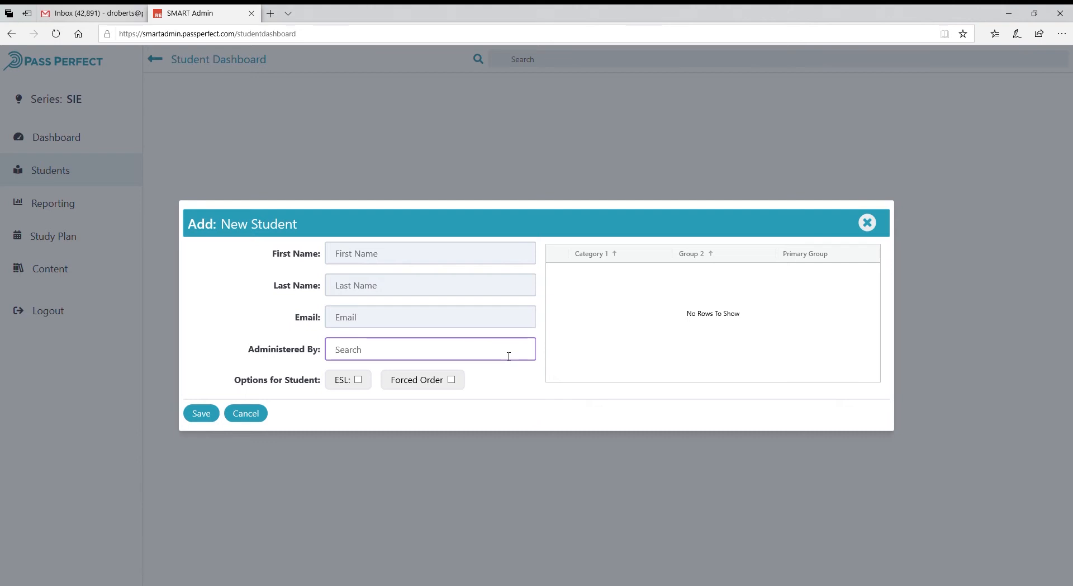
Search "Sale" under Administered By, pick the Account, Demo administrator, and try the Forced Order option.
text(Sale)
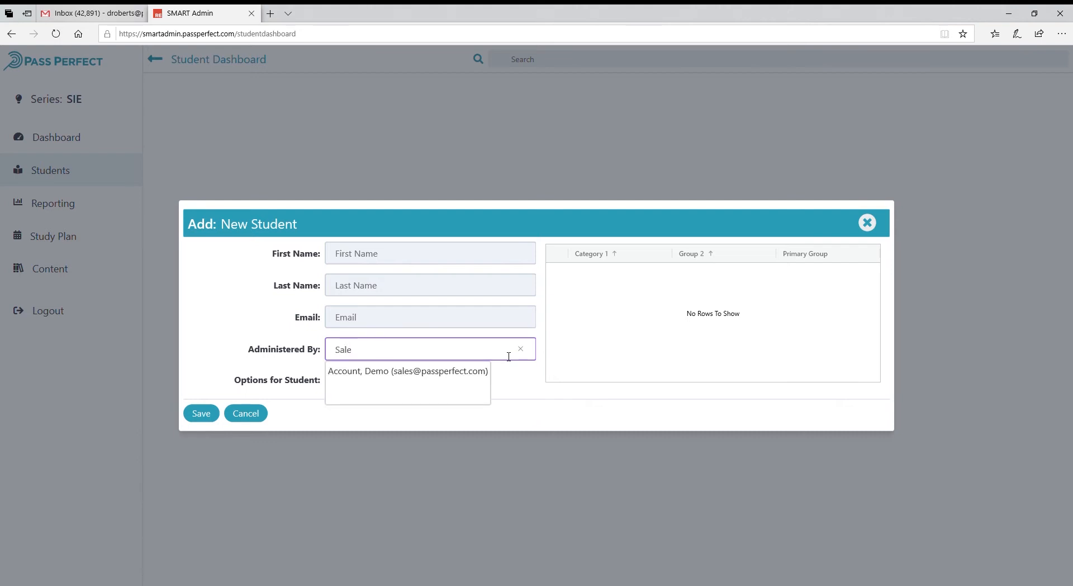
click(467, 378)
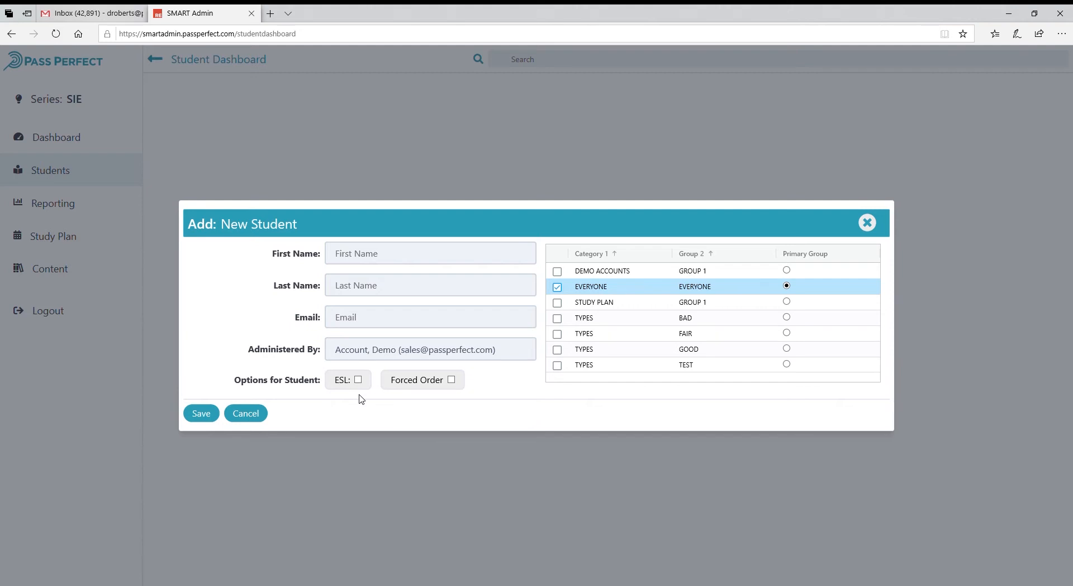
click(452, 380)
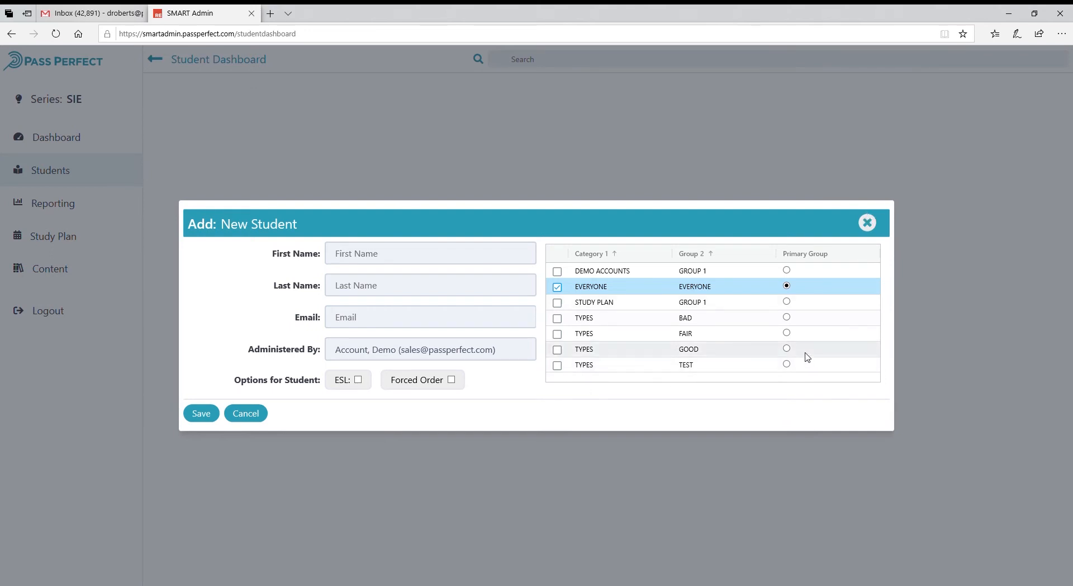
Close the Add New Student form without saving and open the Manage Students list.
click(868, 223)
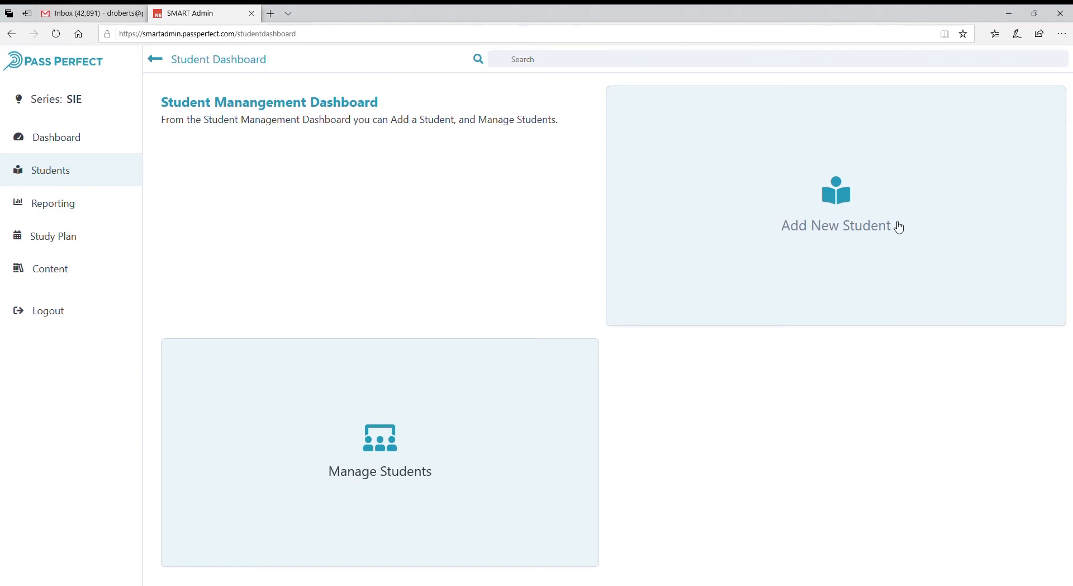
click(404, 437)
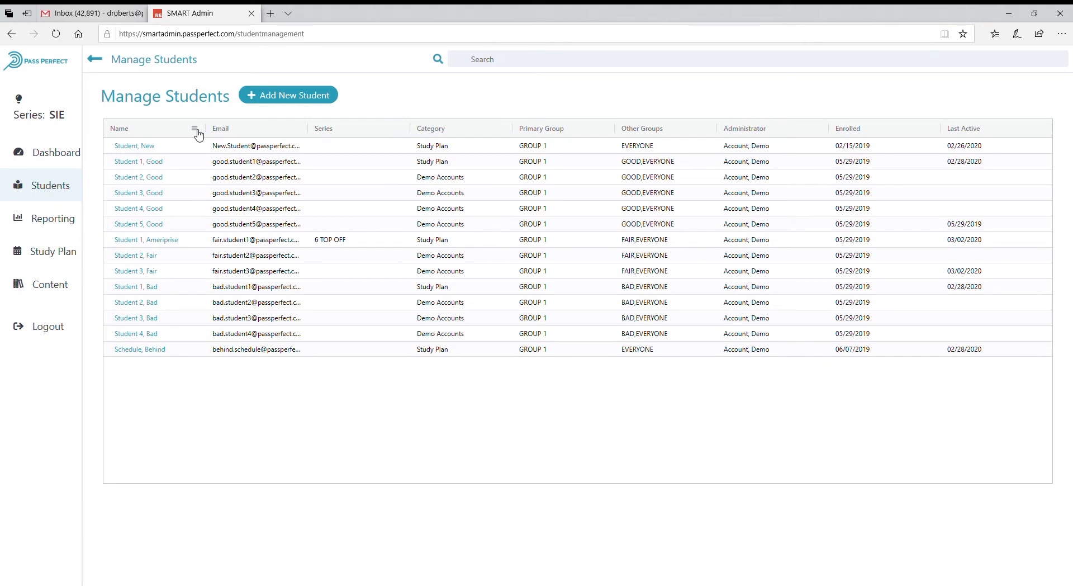
Filter the Manage Students list to names containing "Fair".
click(195, 130)
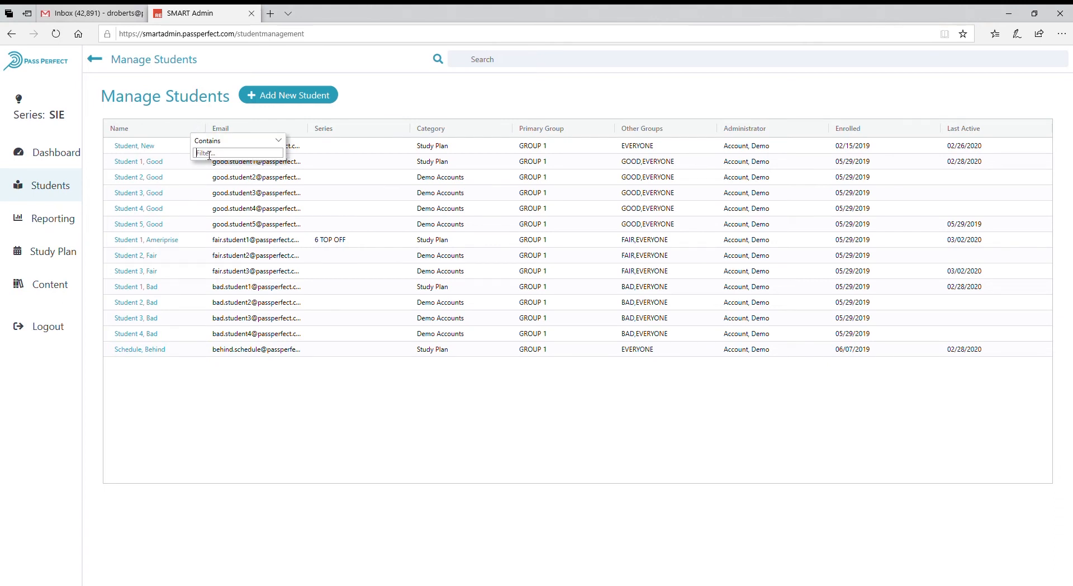
text(Fair)
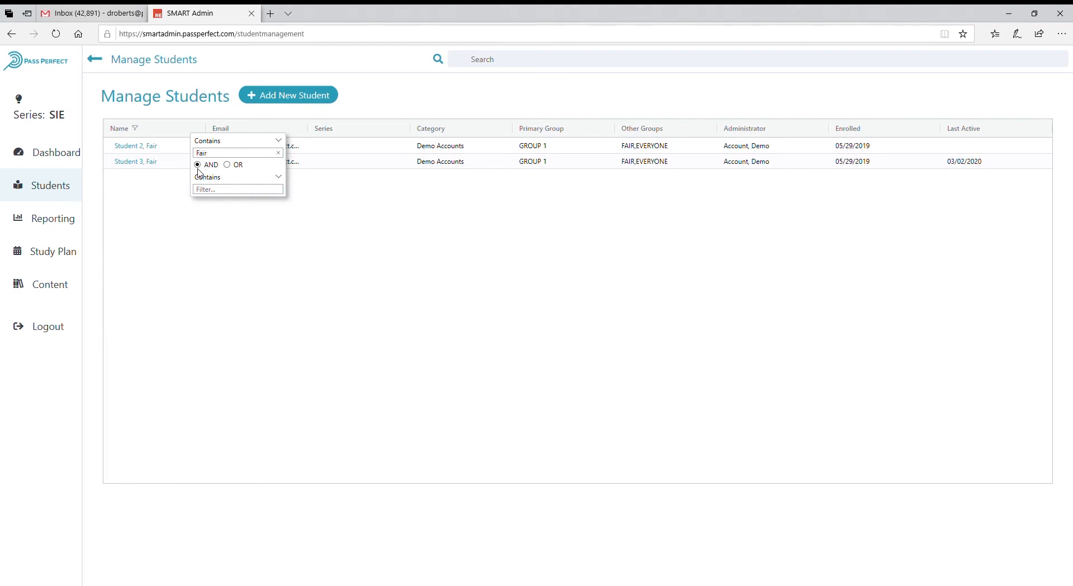
click(241, 193)
click(377, 266)
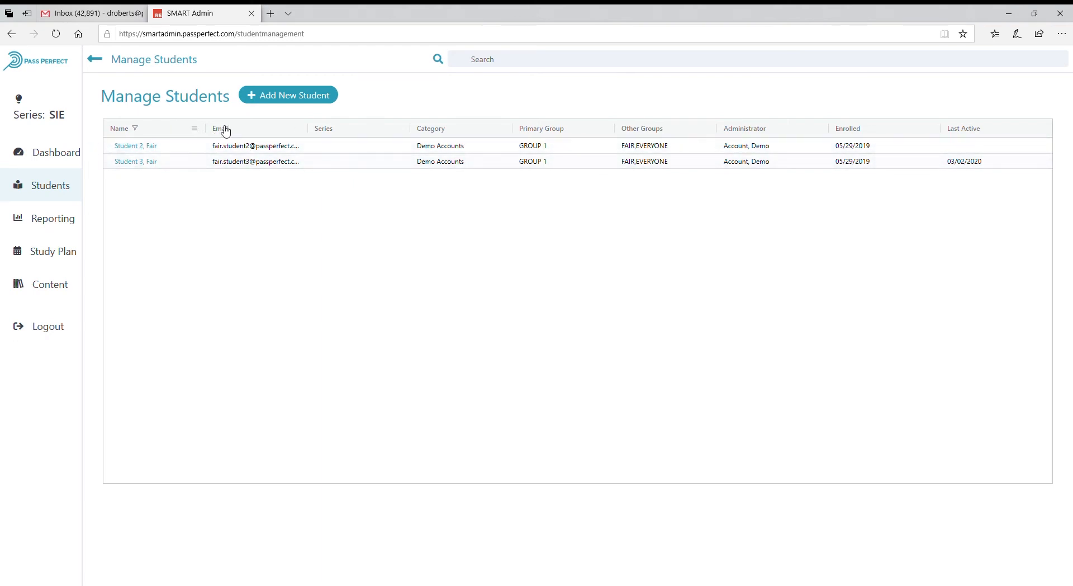
click(300, 132)
Go through the Students page to the Reporting dashboard and open Create New Report.
click(49, 185)
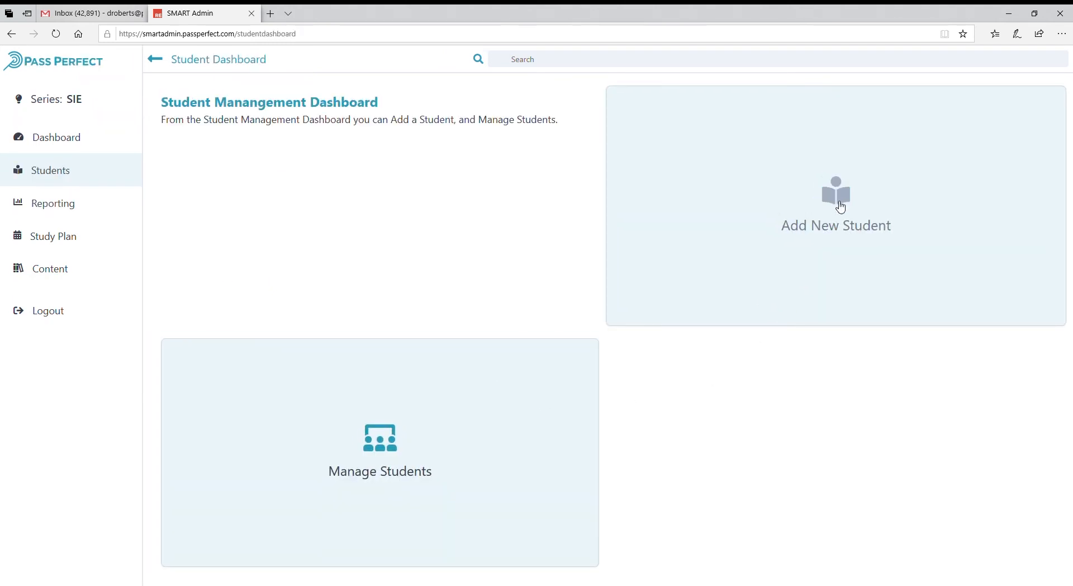
click(56, 206)
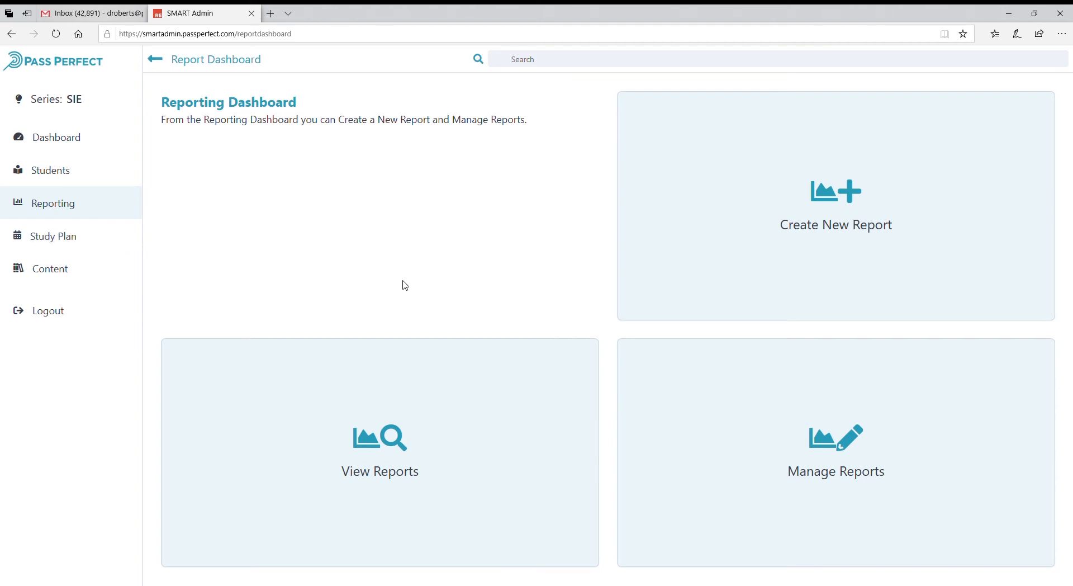
click(931, 211)
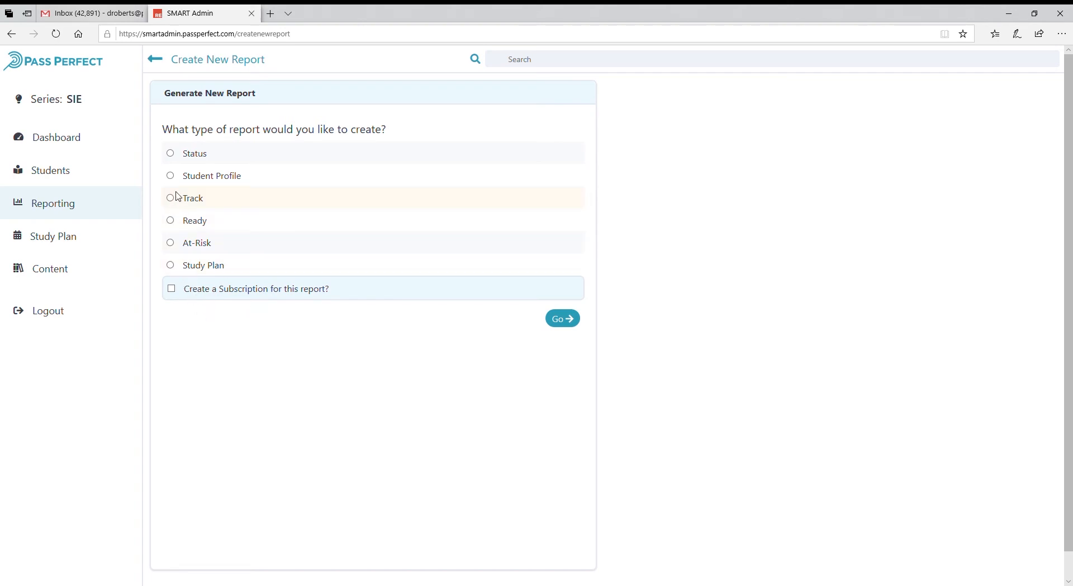
Choose a Status report with a subscription and continue to its configuration.
click(170, 154)
click(172, 288)
click(563, 319)
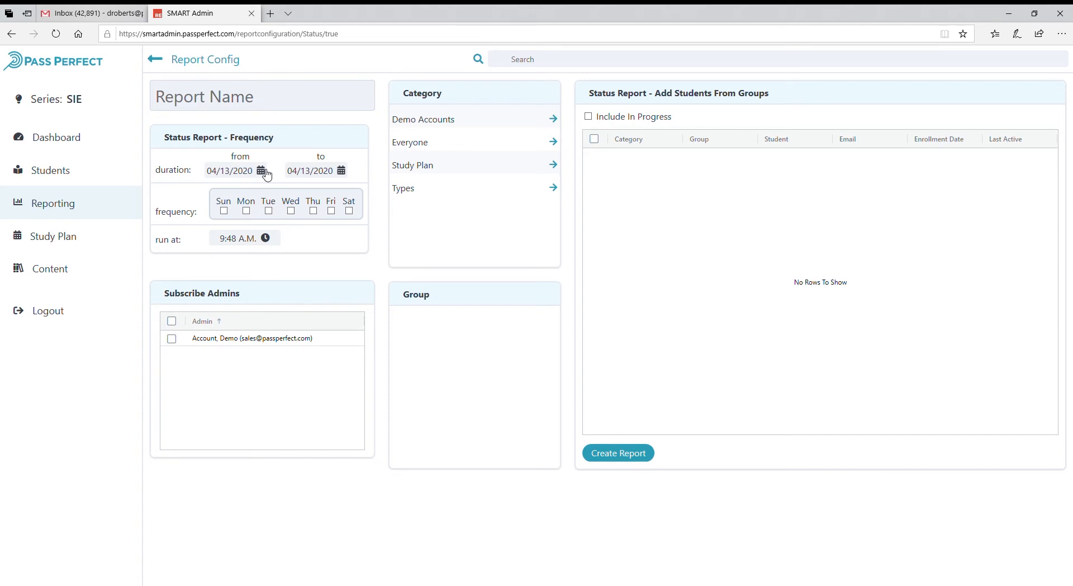
Set the report duration to end 04/20/2020 and the frequency to Monday through Friday.
click(343, 174)
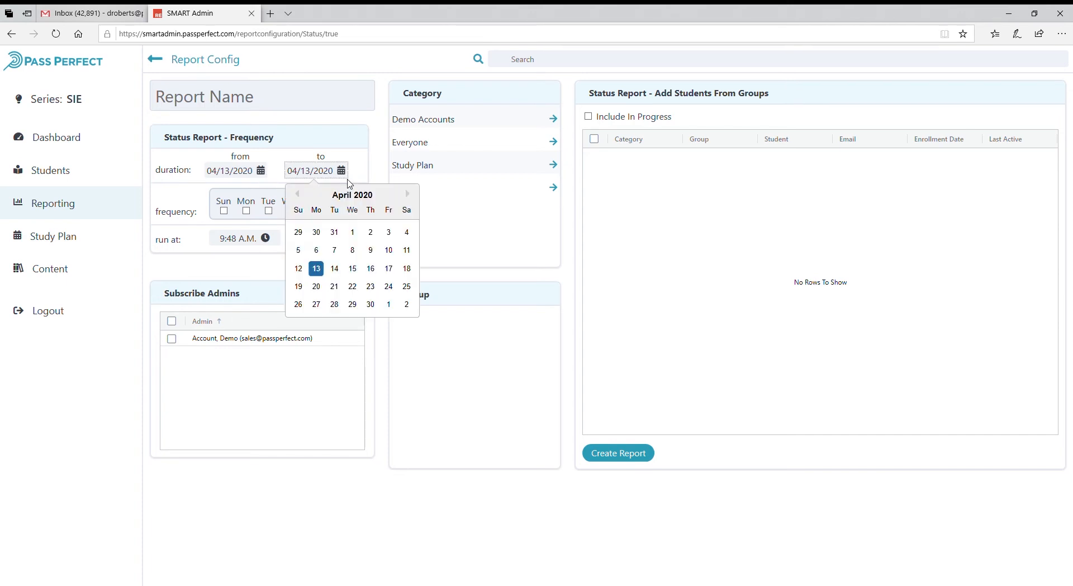
click(317, 286)
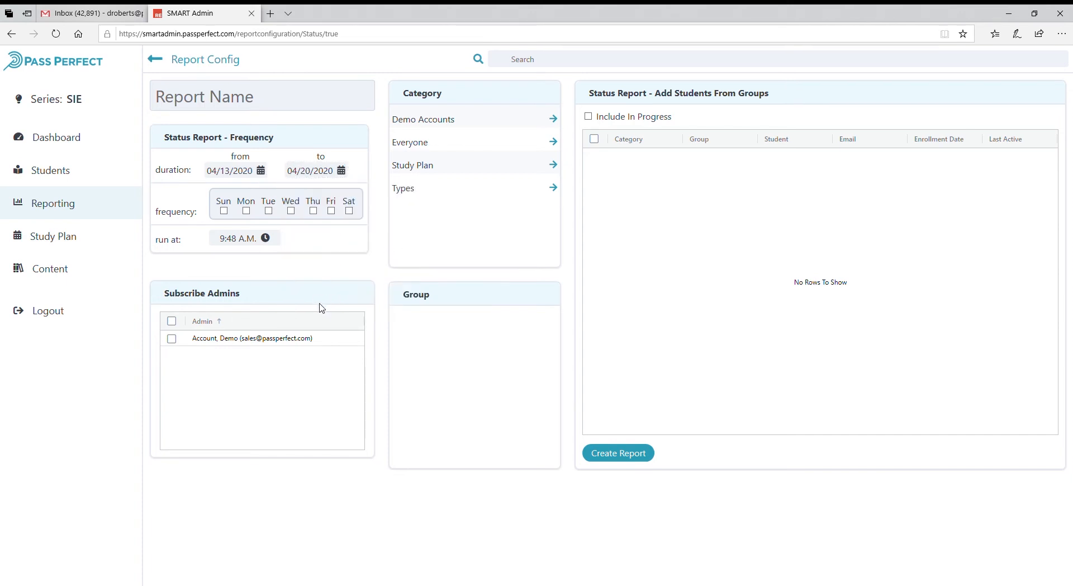
click(247, 210)
click(269, 212)
click(291, 213)
Subscribe the Account, Demo admin and add the Good group from the Types category.
click(171, 338)
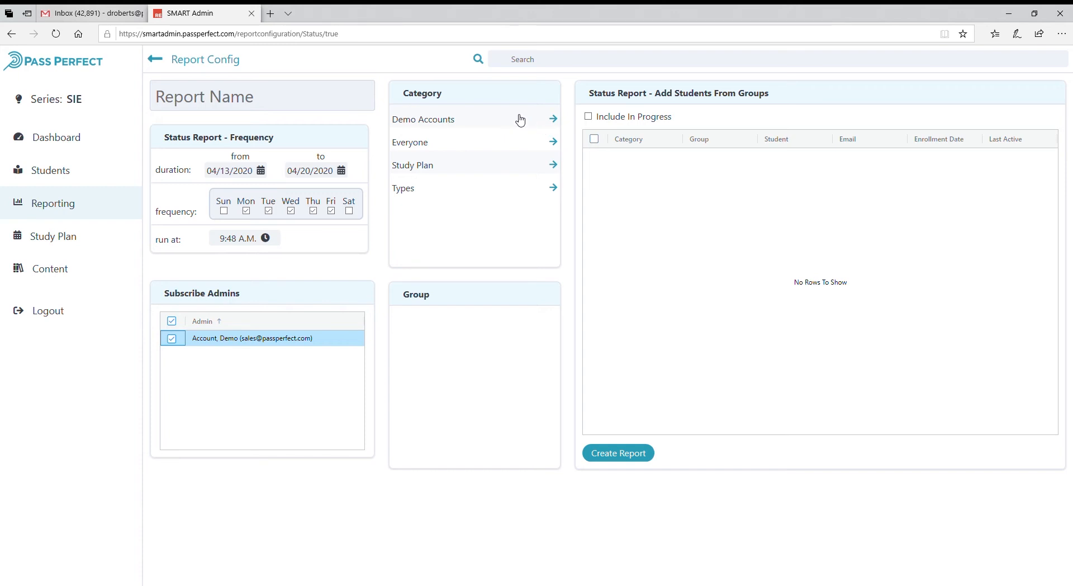
click(473, 165)
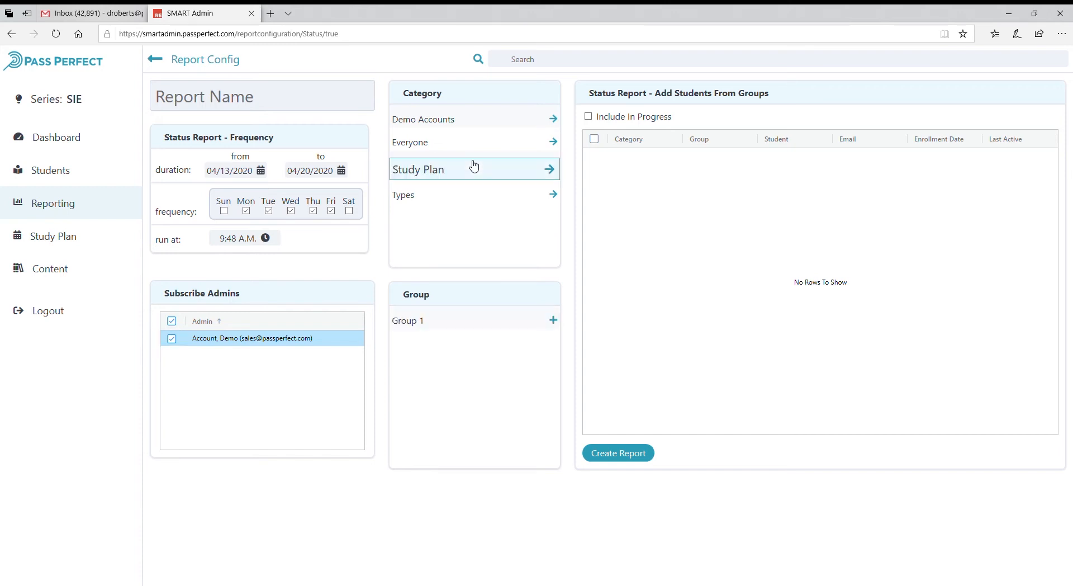
click(471, 116)
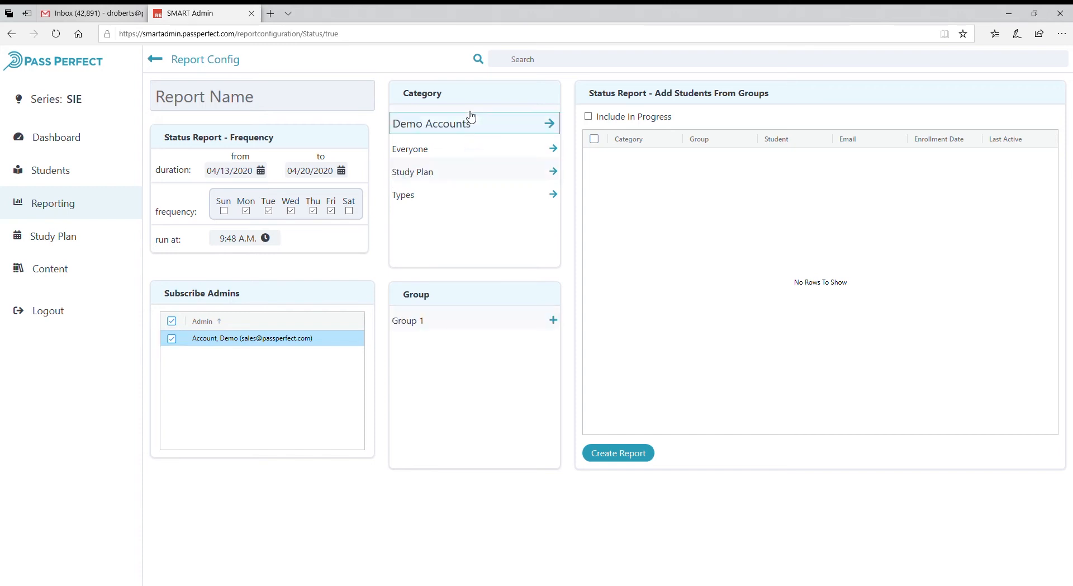
click(479, 144)
click(481, 122)
click(487, 145)
click(491, 169)
click(493, 193)
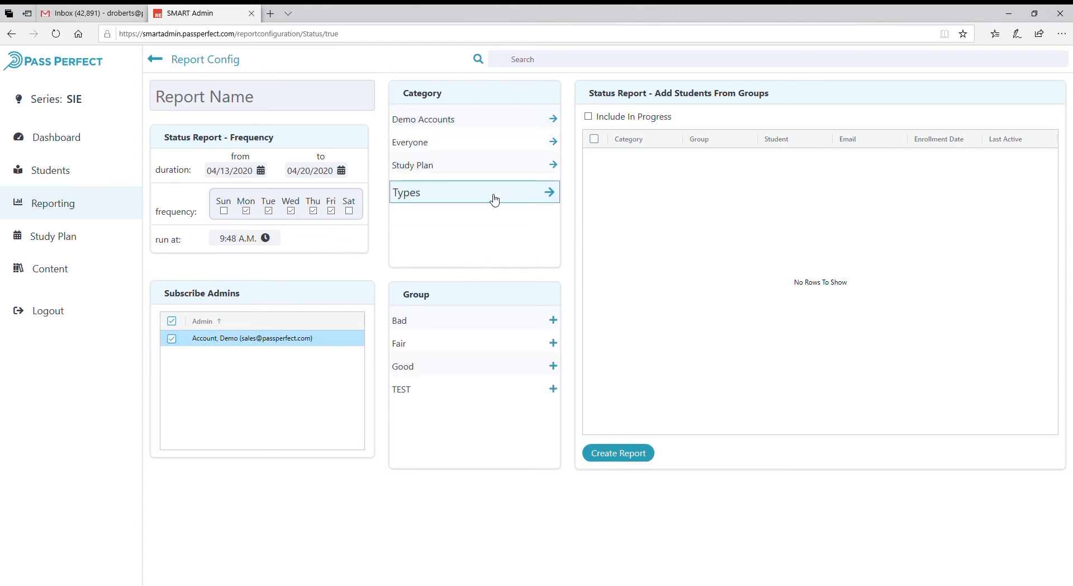
click(497, 197)
click(497, 195)
click(415, 370)
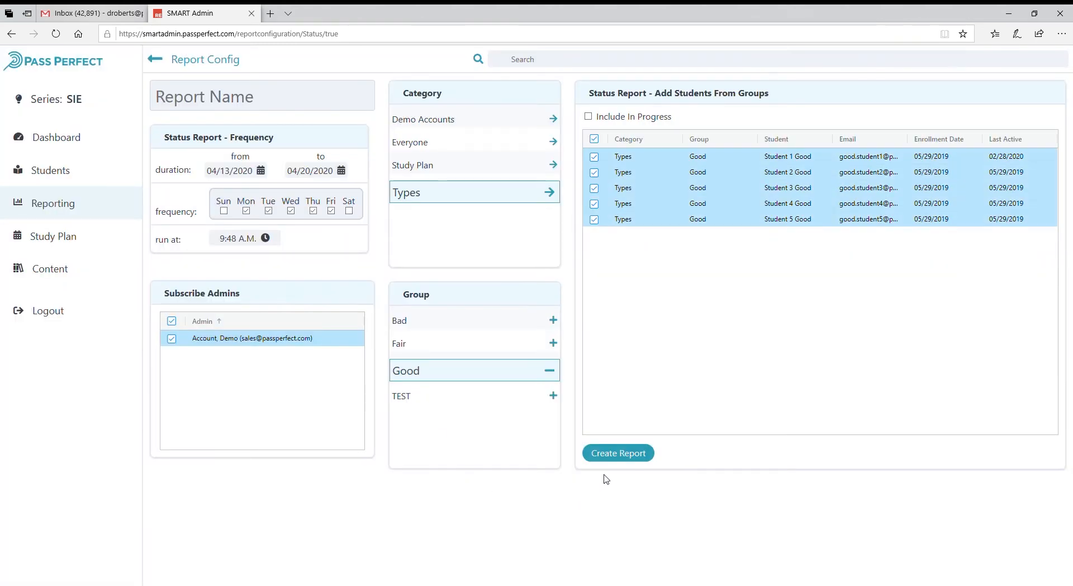
Name the report My Status Report and create it.
click(621, 463)
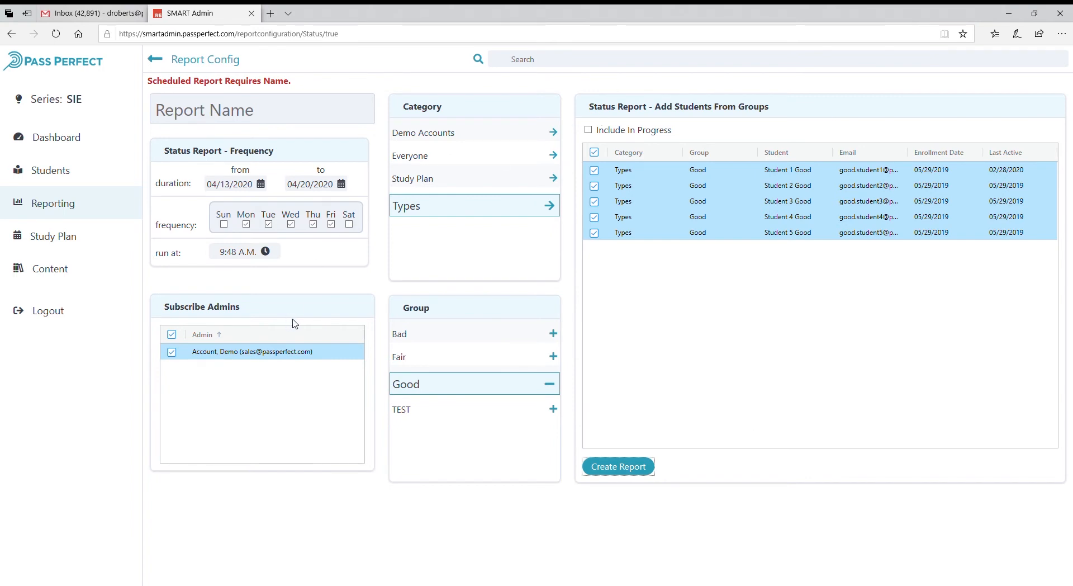
click(190, 109)
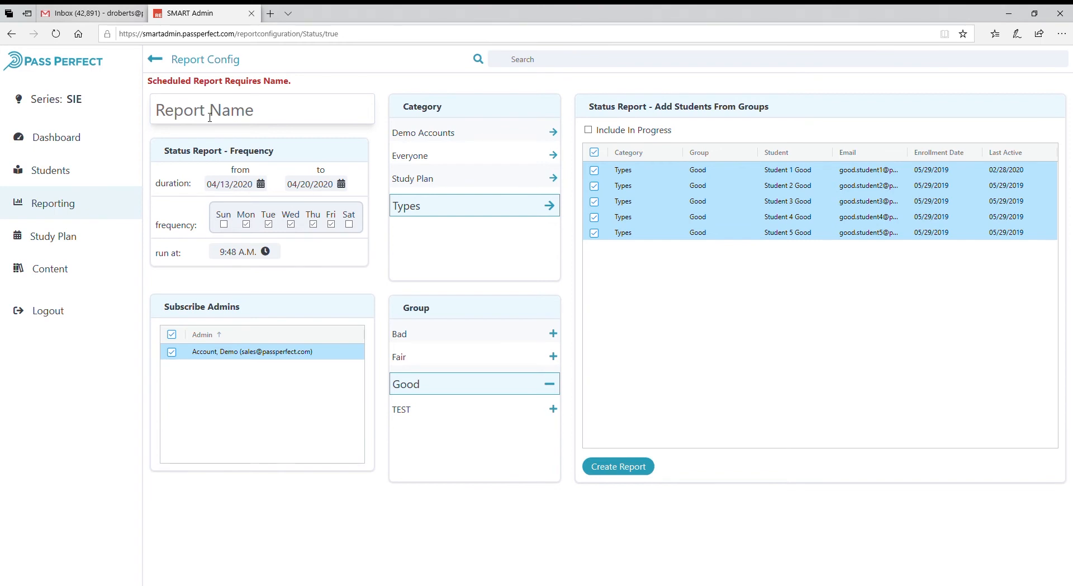
text(My )
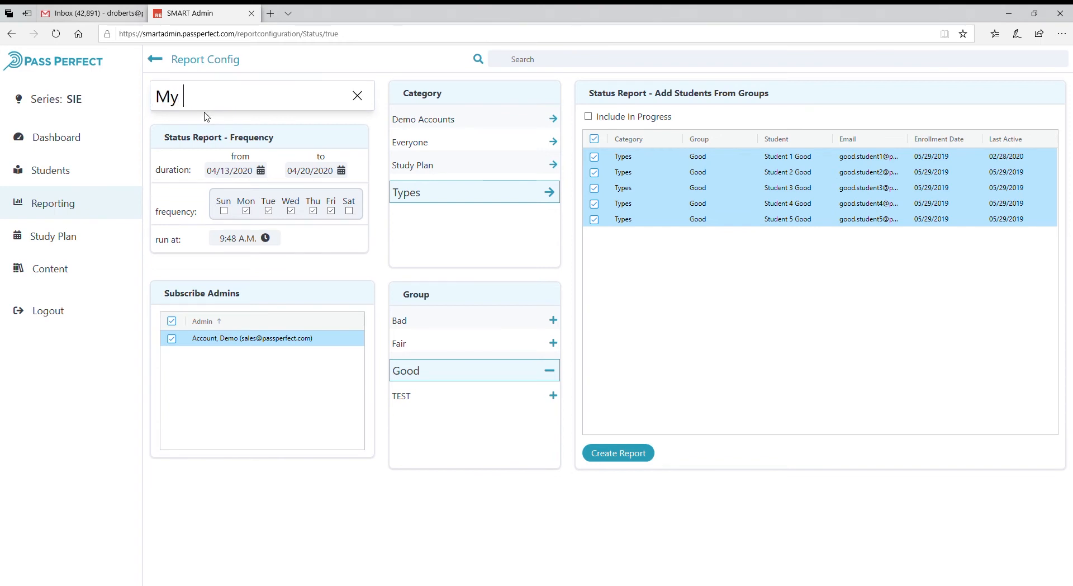
text(Status Report)
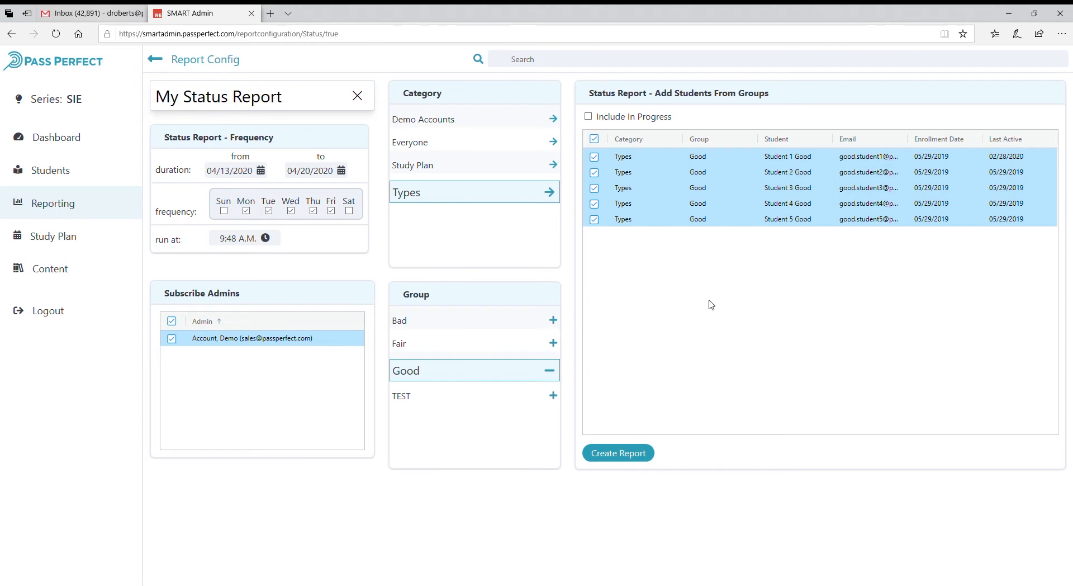
click(633, 461)
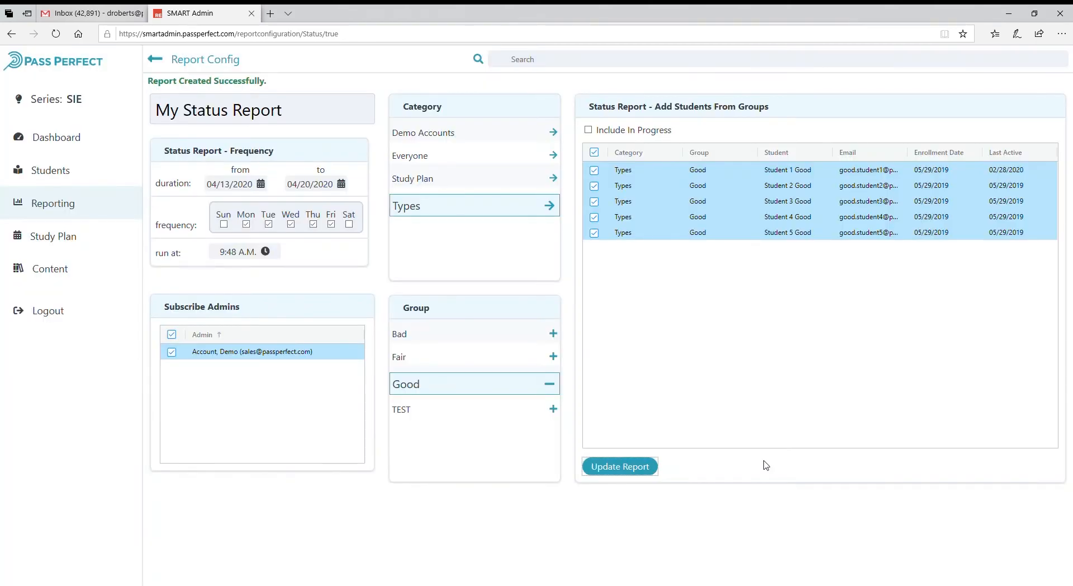
Open My Status Report from the View Reports list.
drag(267, 81, 147, 84)
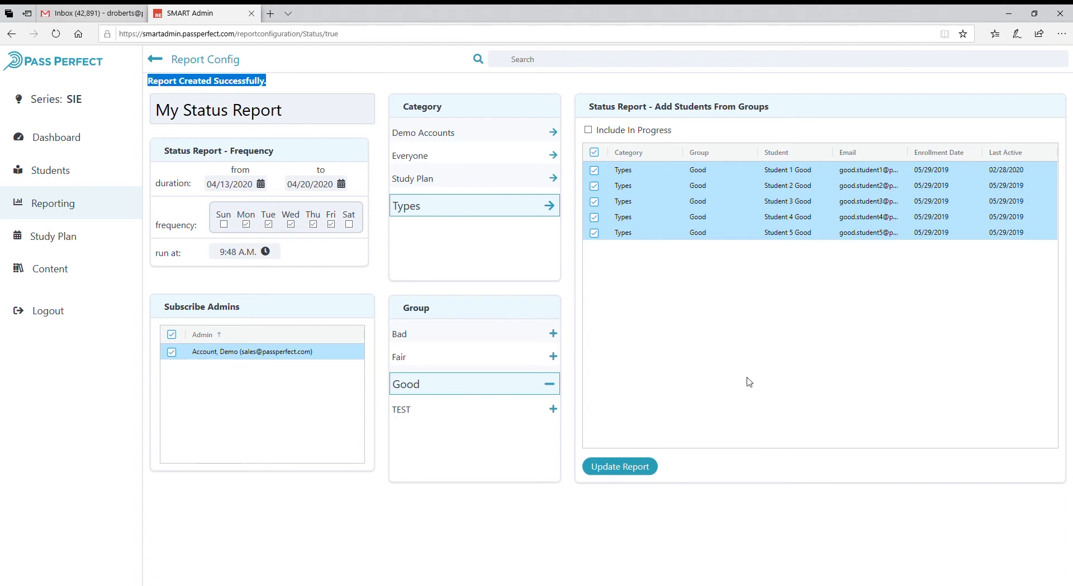
click(822, 510)
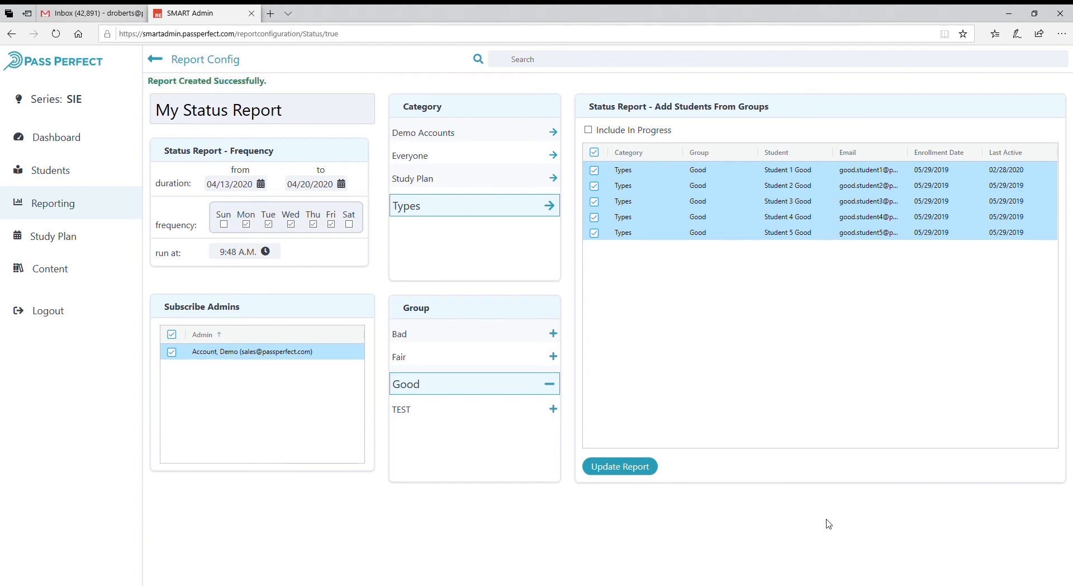
click(66, 209)
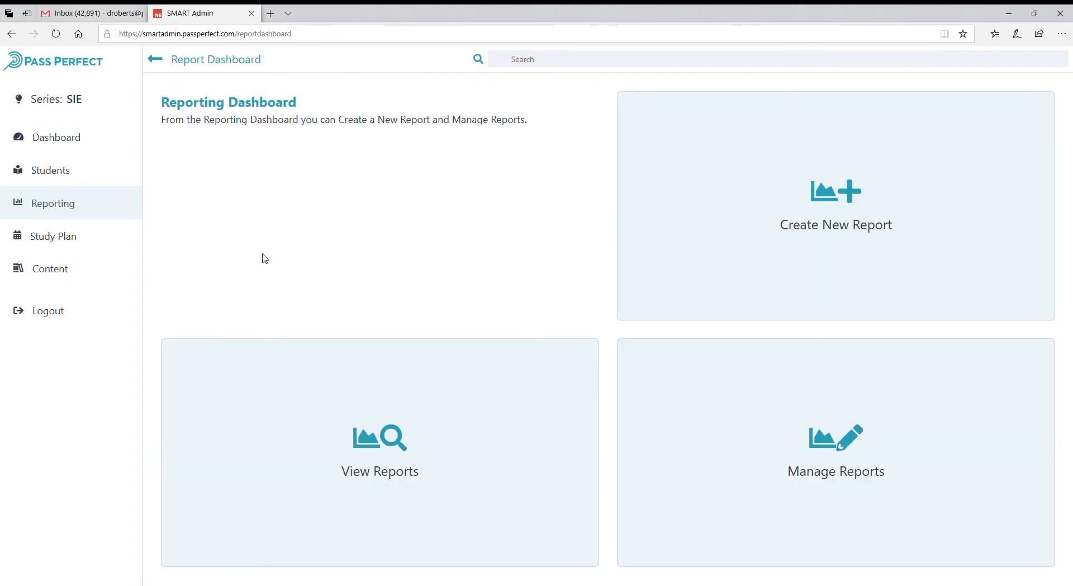
click(438, 468)
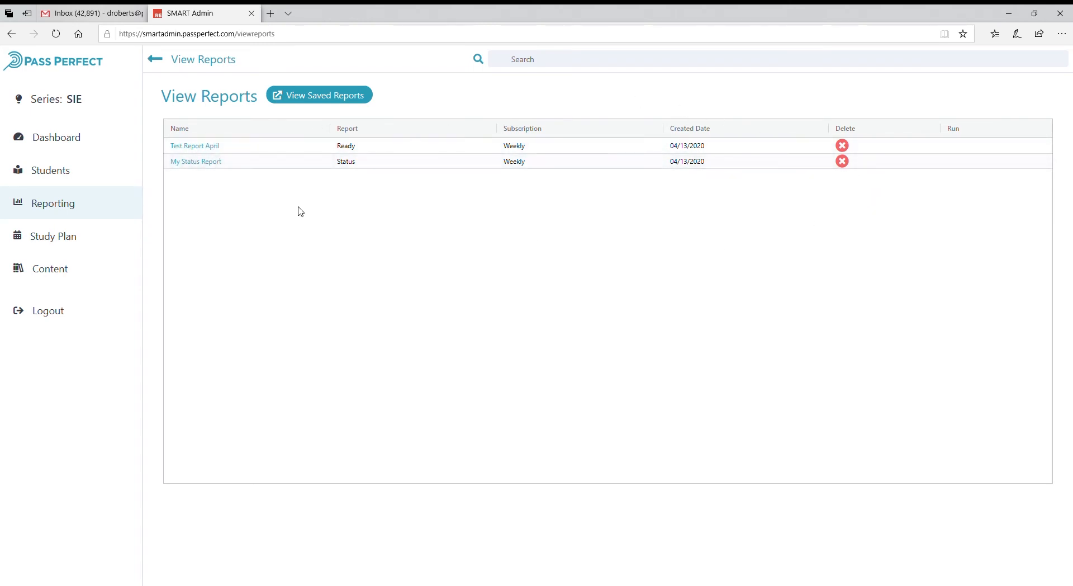
click(216, 163)
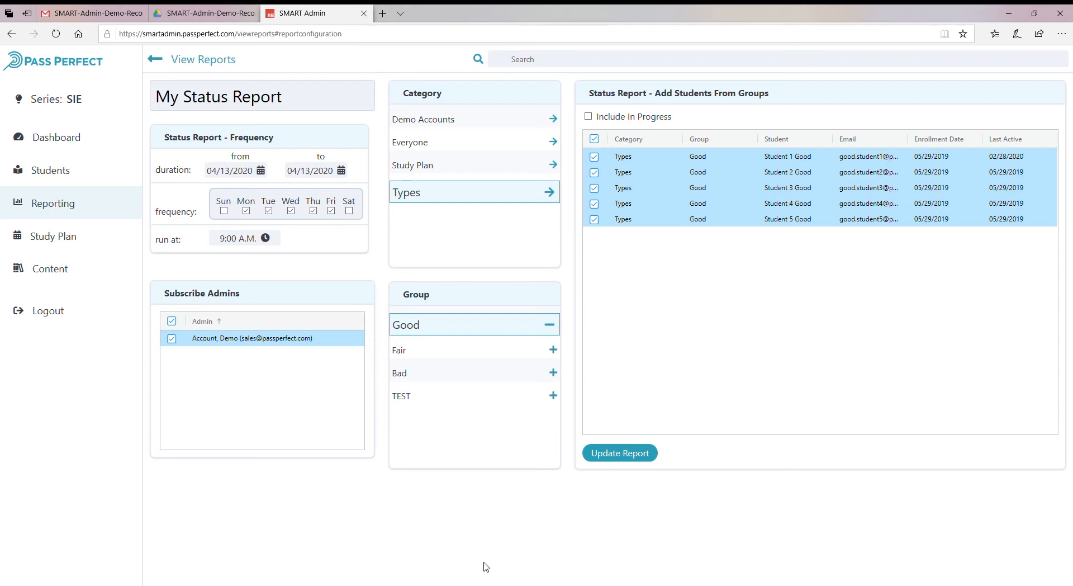
Return to the Reporting dashboard and start a new Track report.
click(49, 204)
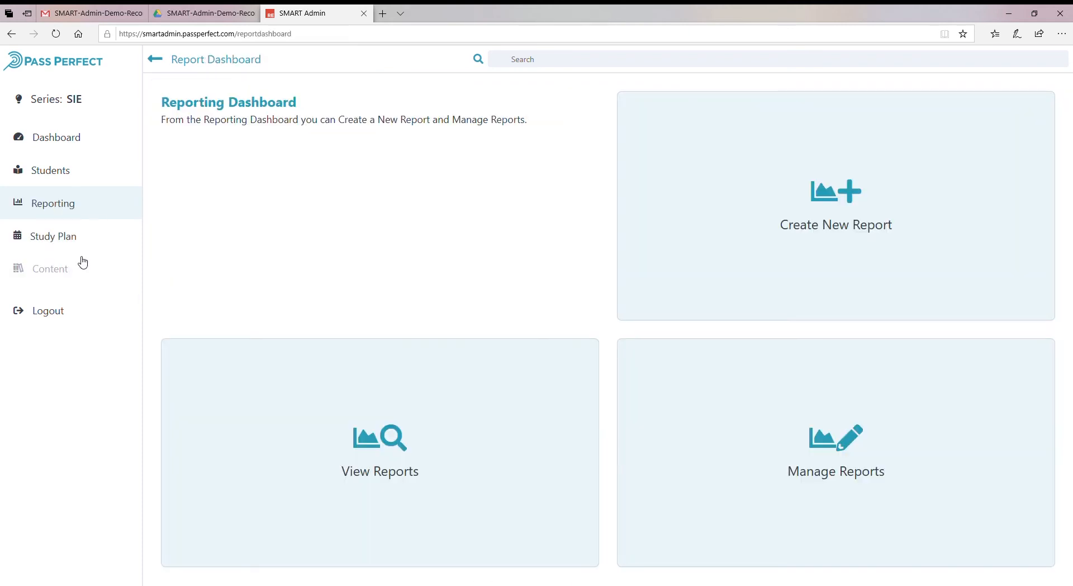
click(445, 474)
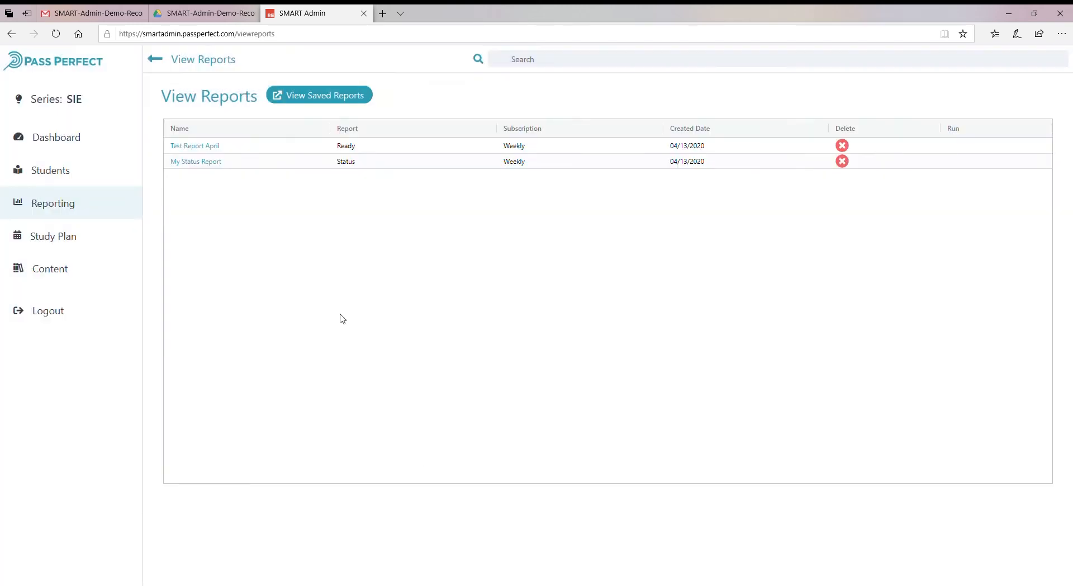
click(72, 205)
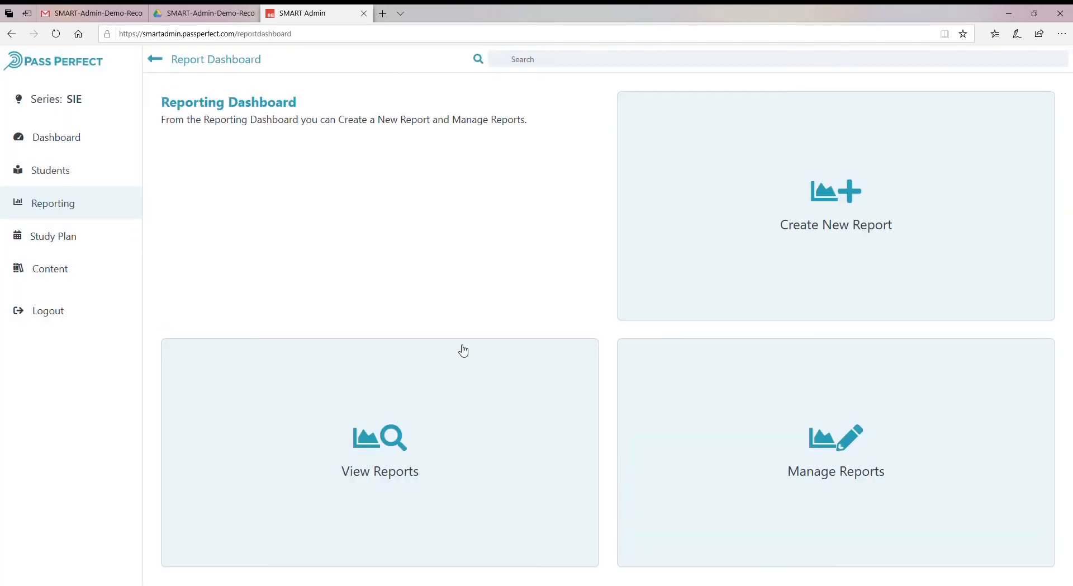
click(833, 237)
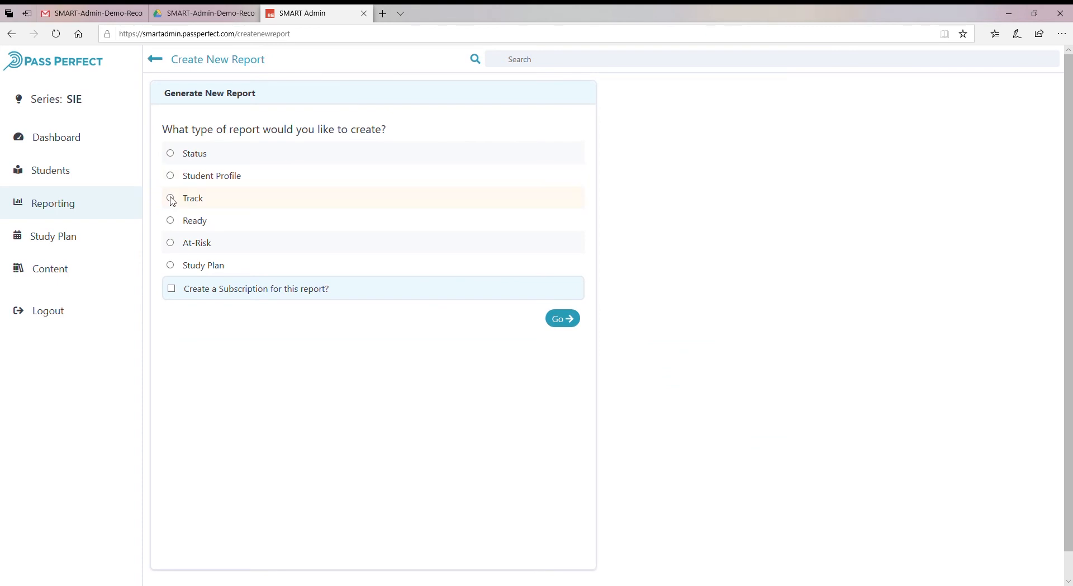
click(569, 320)
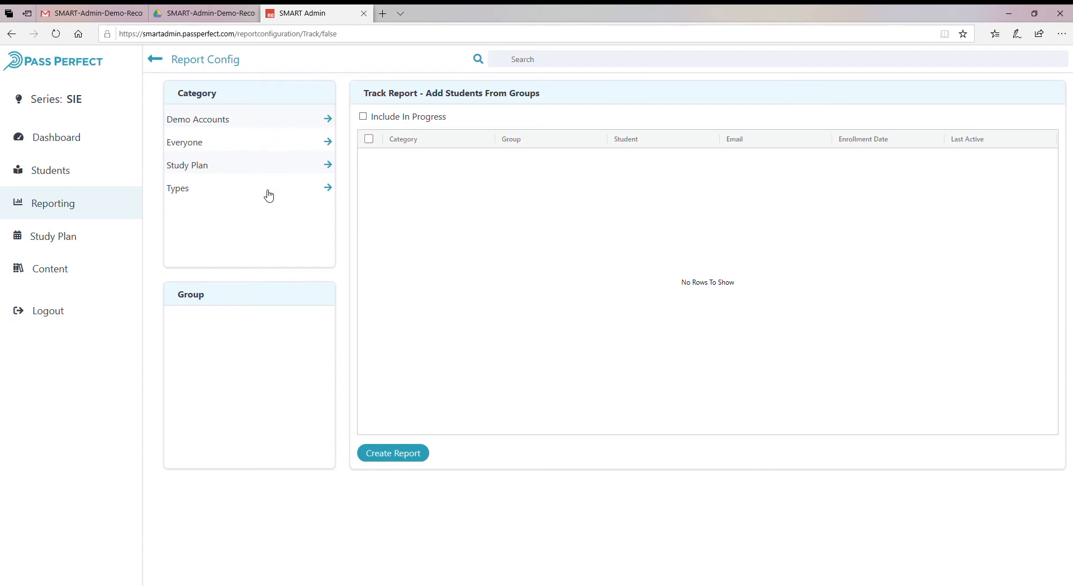
Add Group 1 from Demo Accounts, create the Track report, save the downloaded file, and return to Reporting.
click(281, 119)
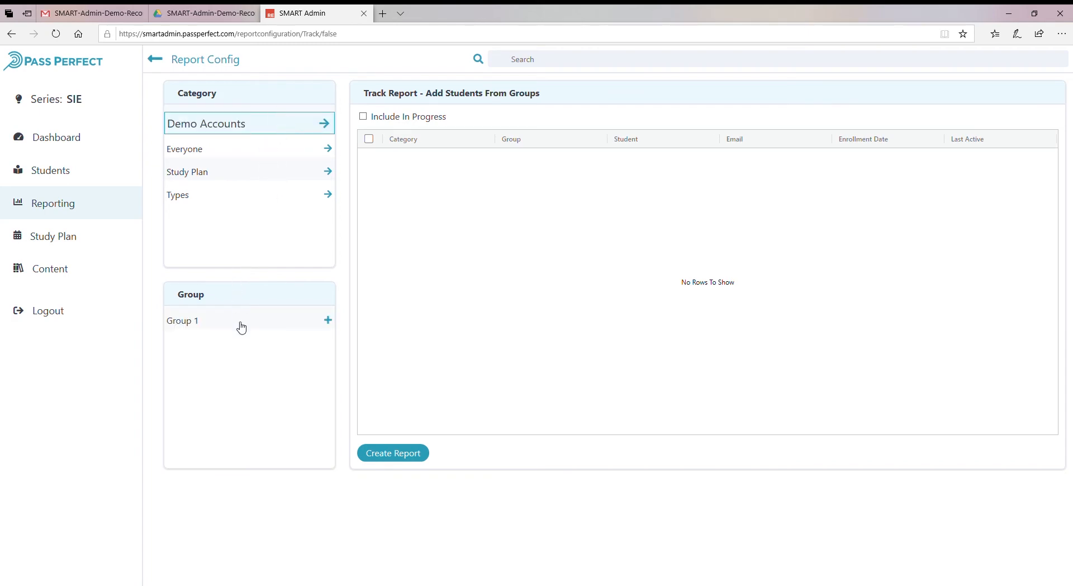
click(240, 323)
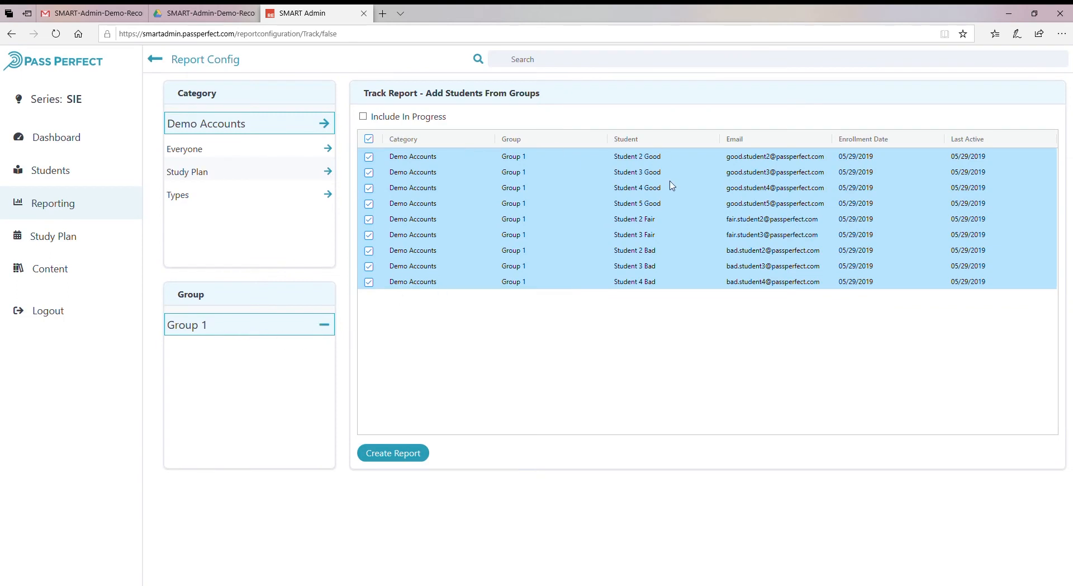
click(390, 456)
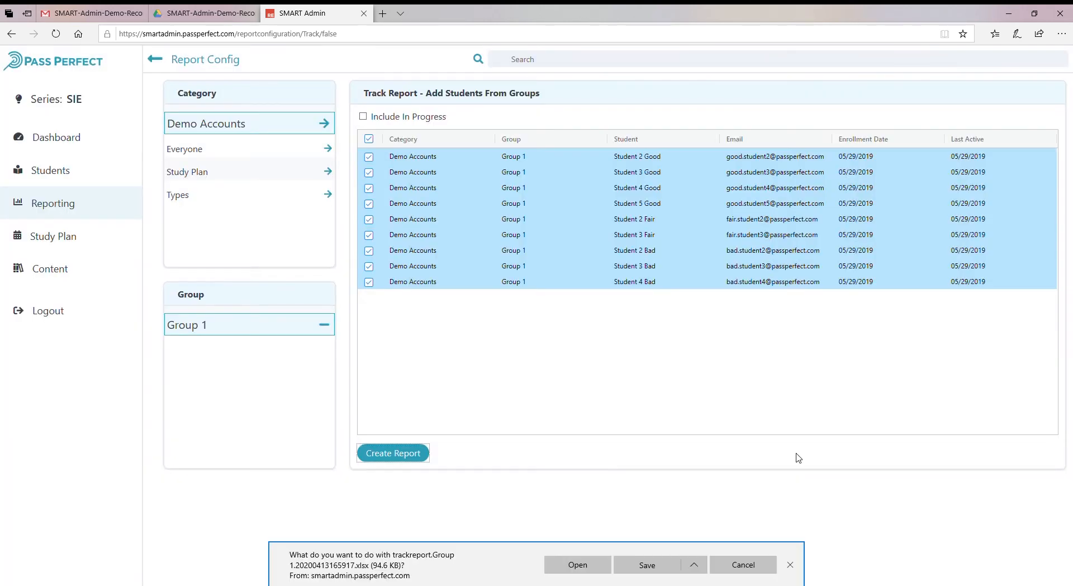
click(676, 561)
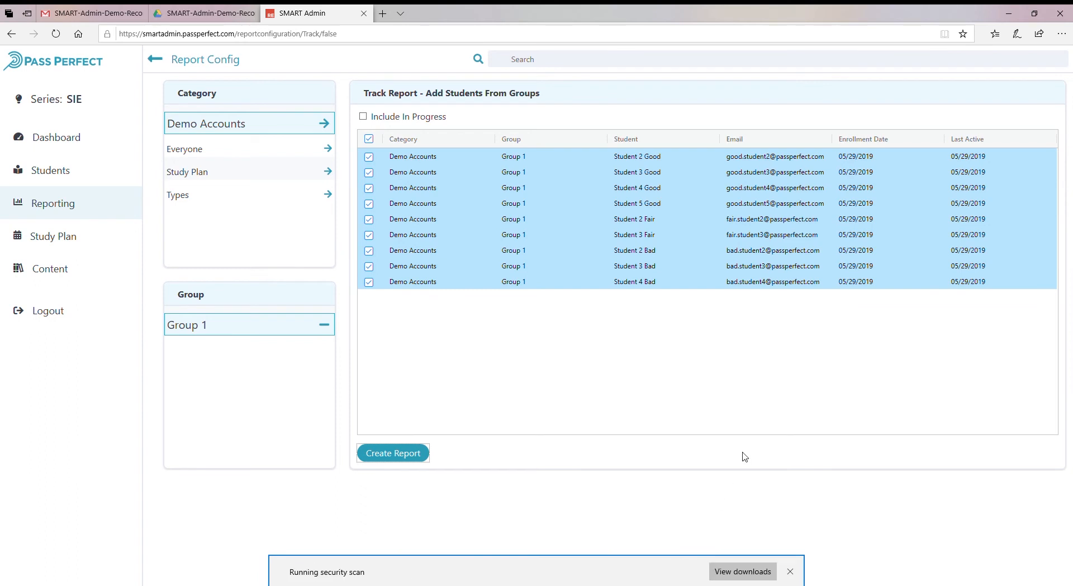
click(79, 215)
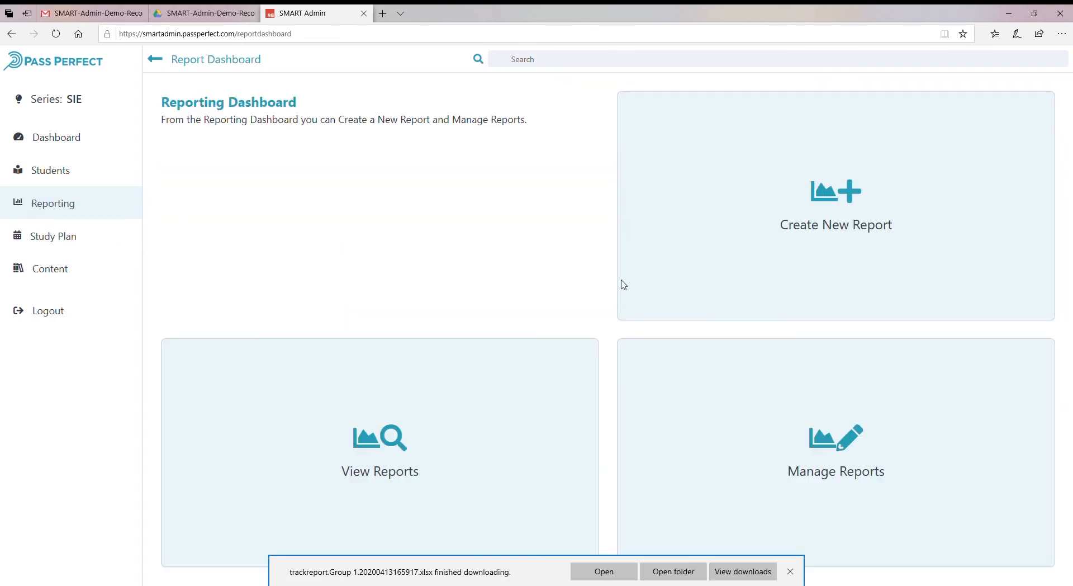
Open the Study Plan dashboard and start creating a new study plan template.
click(81, 248)
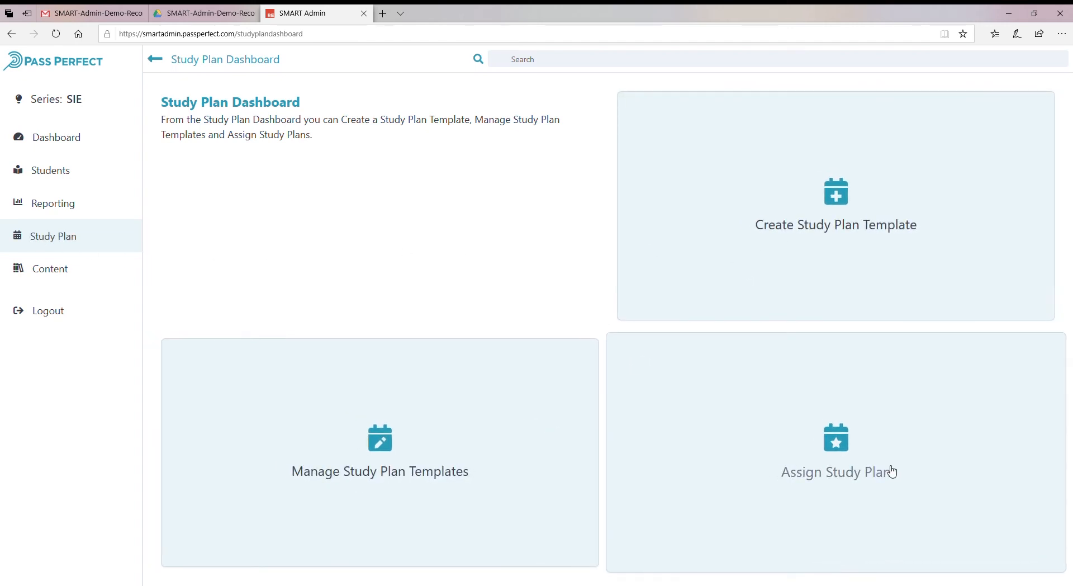
click(859, 271)
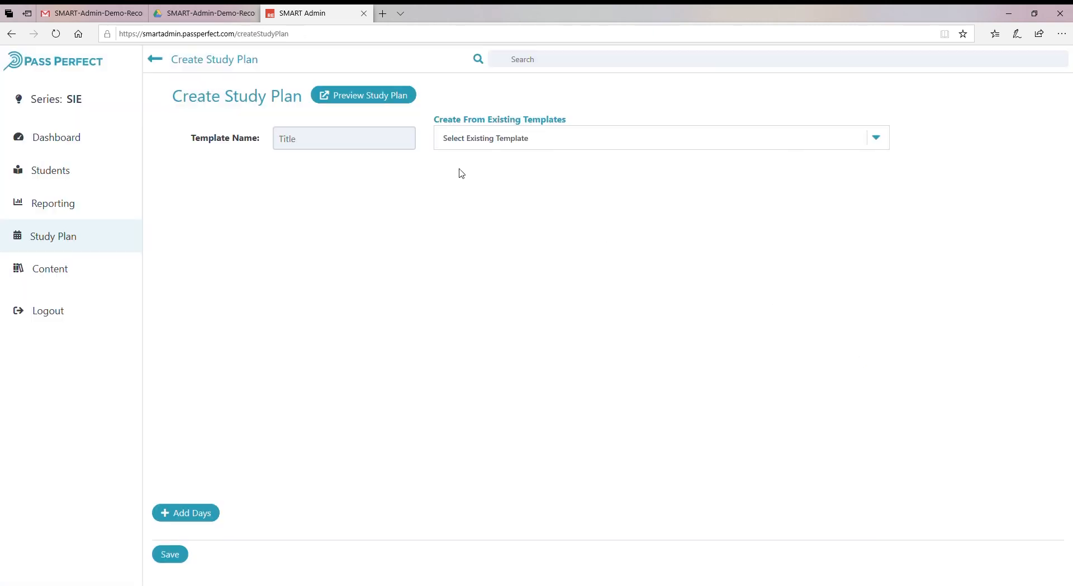
Review the list of existing study plan templates available to build from.
click(879, 143)
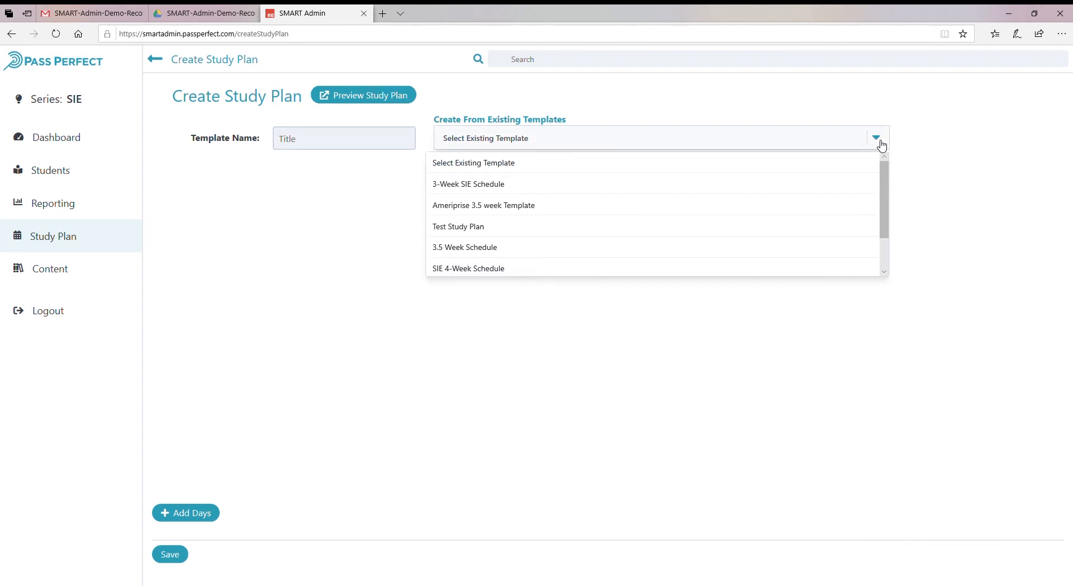
click(305, 137)
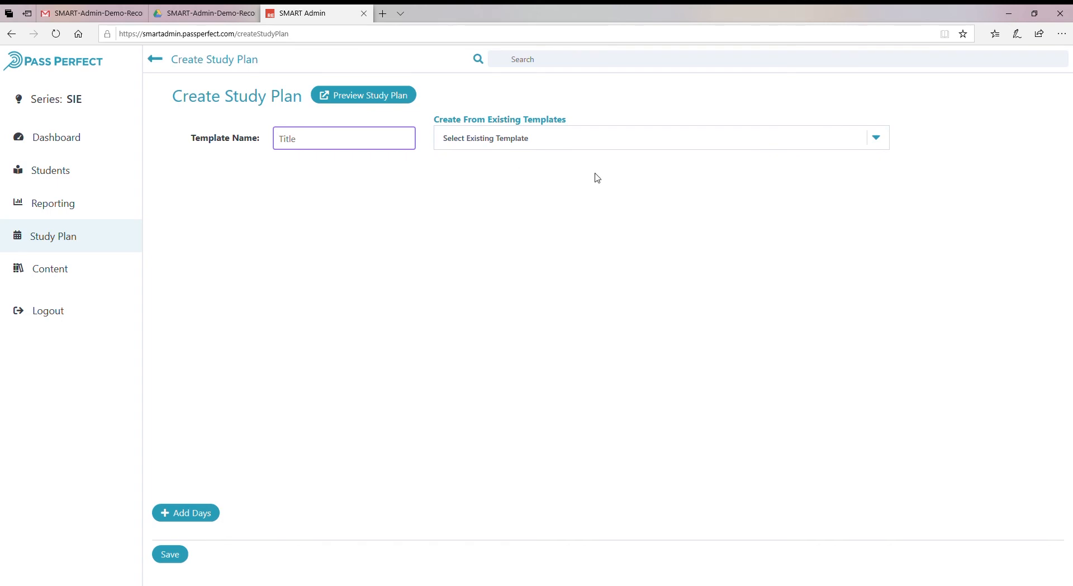
click(633, 140)
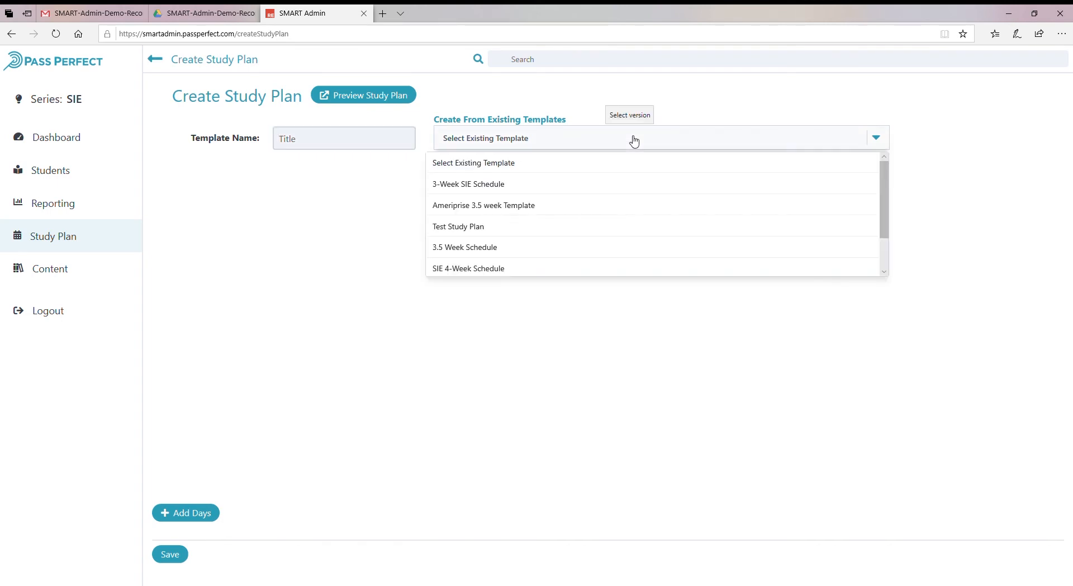
Add an empty Days section to the plan and delete it again.
click(206, 515)
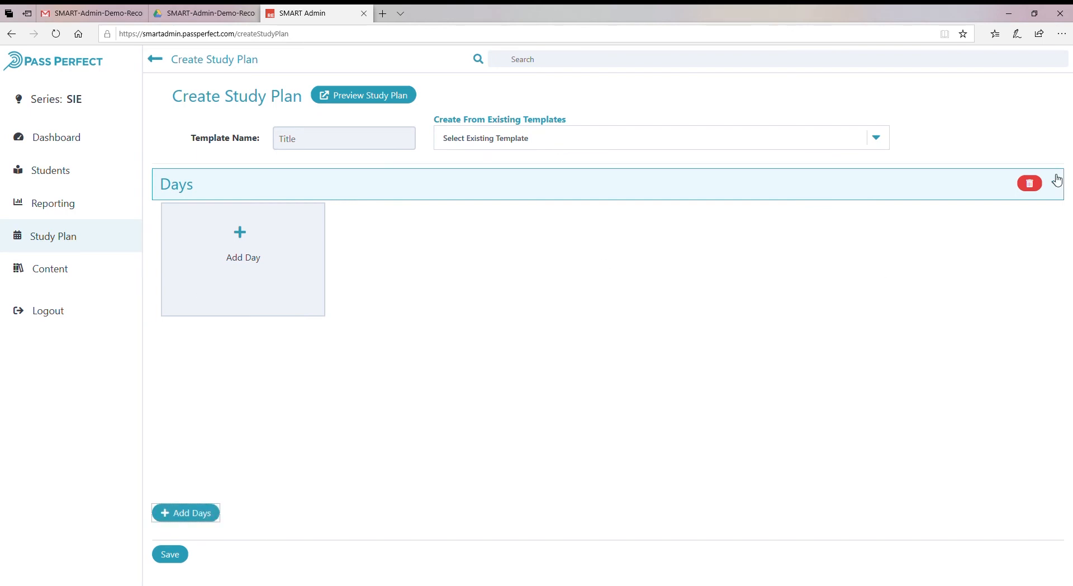
click(1029, 183)
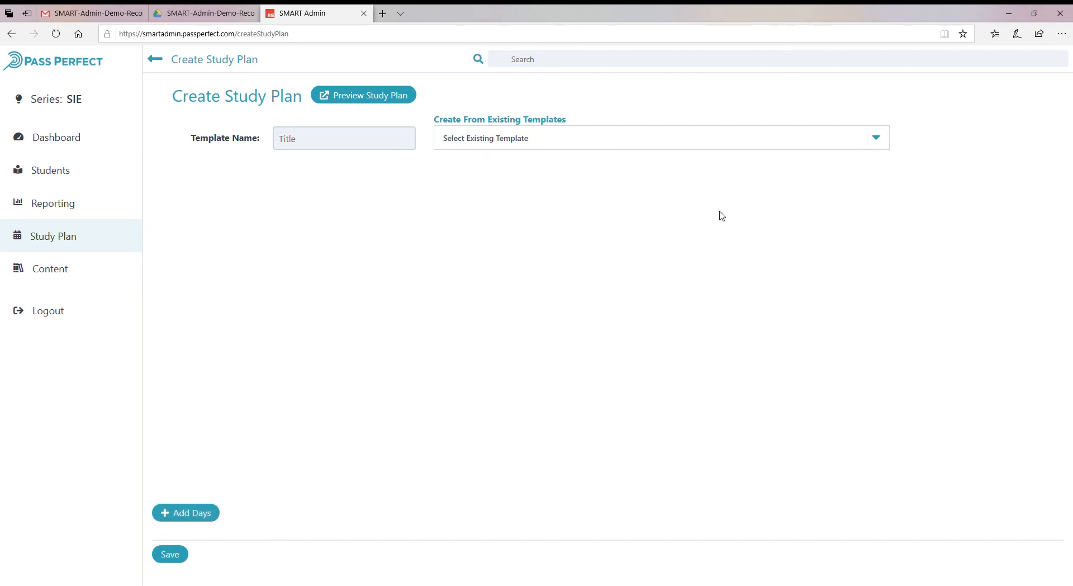
Build the plan from the existing 3-Week SIE Schedule template.
click(680, 146)
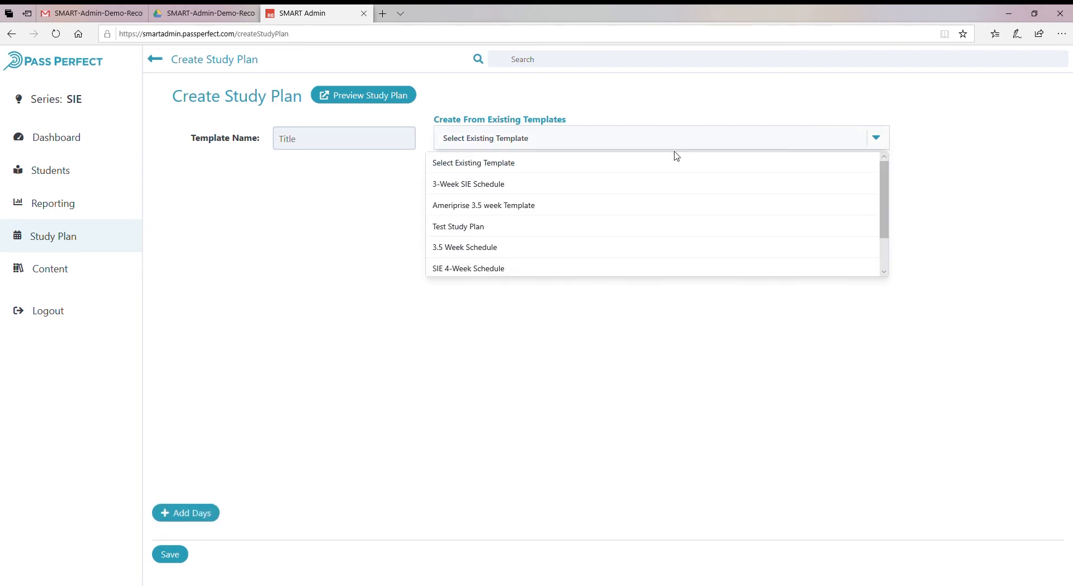
click(669, 186)
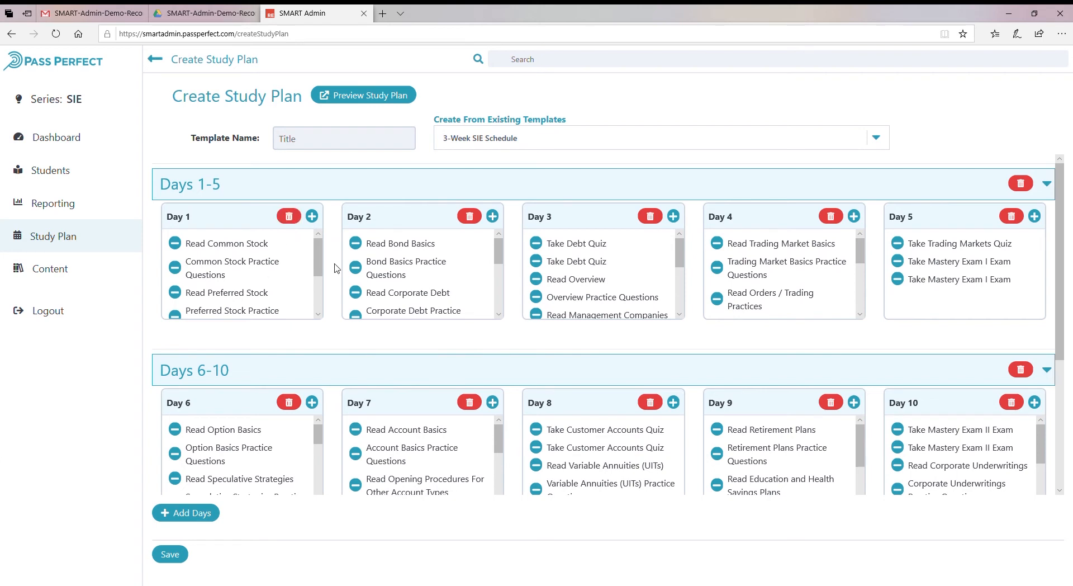
Open Day 1's add-task dialog, browse the task types and available Reading tasks, and close it.
scroll(314, 277, down, 1)
drag(310, 306, 314, 247)
click(312, 217)
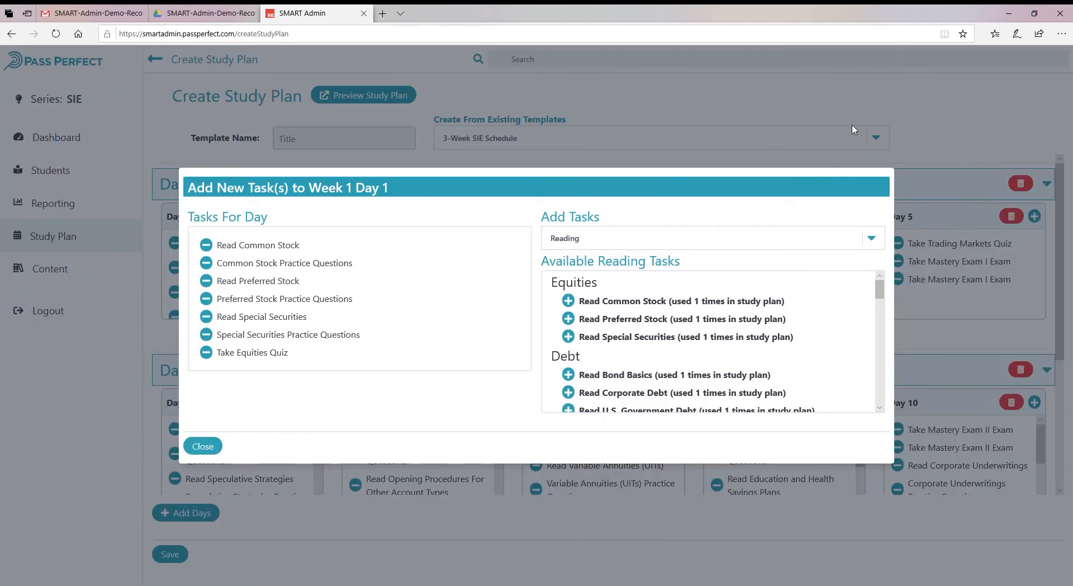
click(218, 456)
click(876, 244)
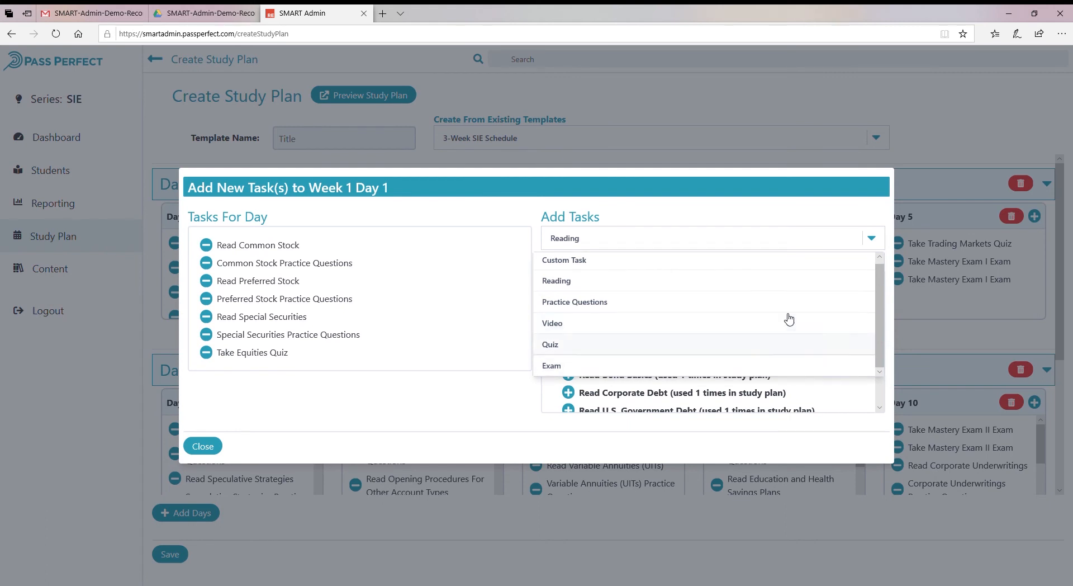
click(787, 213)
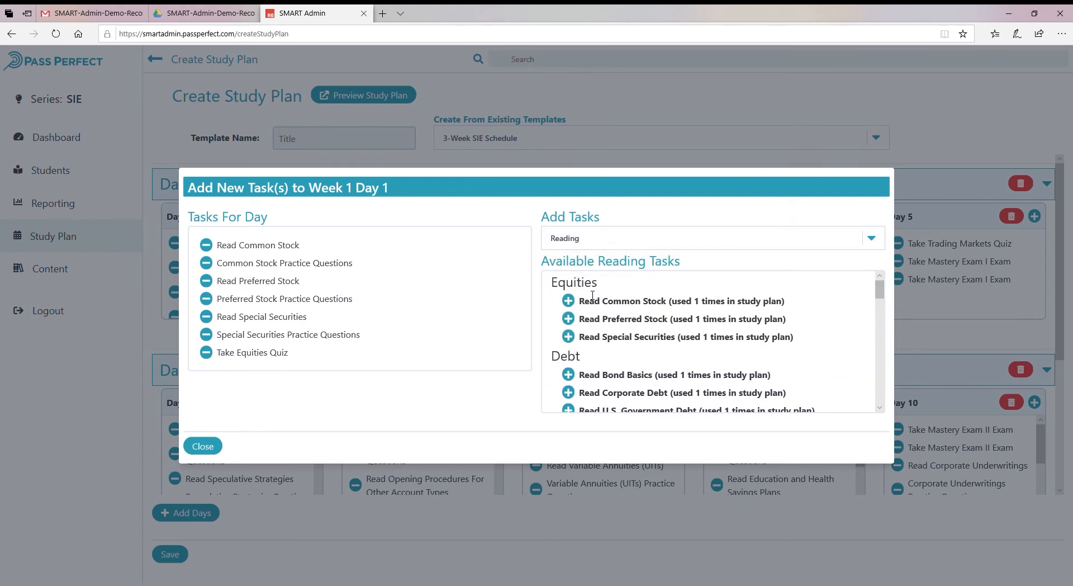
drag(880, 291, 876, 362)
scroll(827, 368, up, 2)
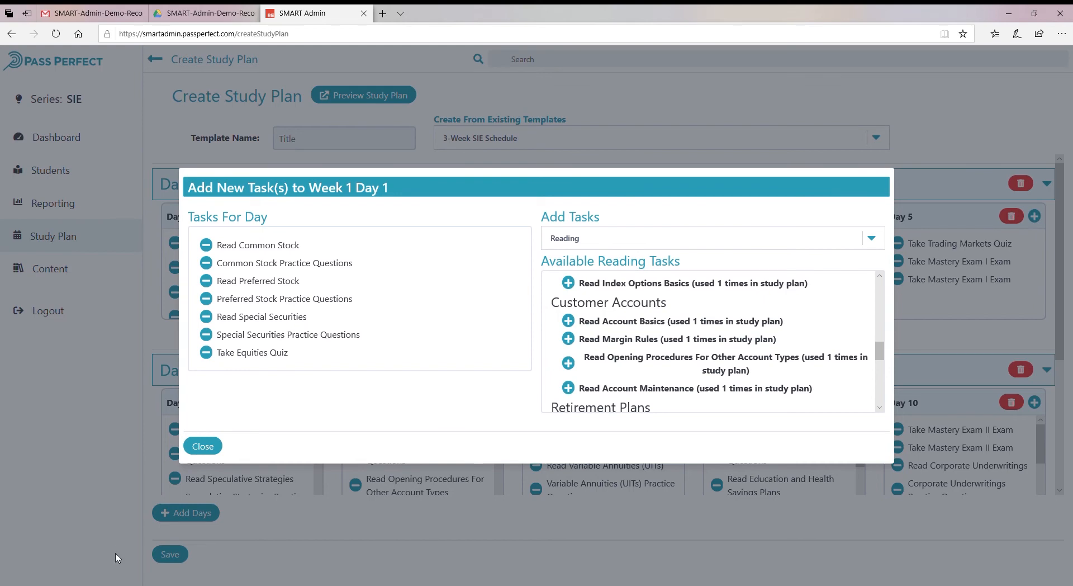
click(204, 451)
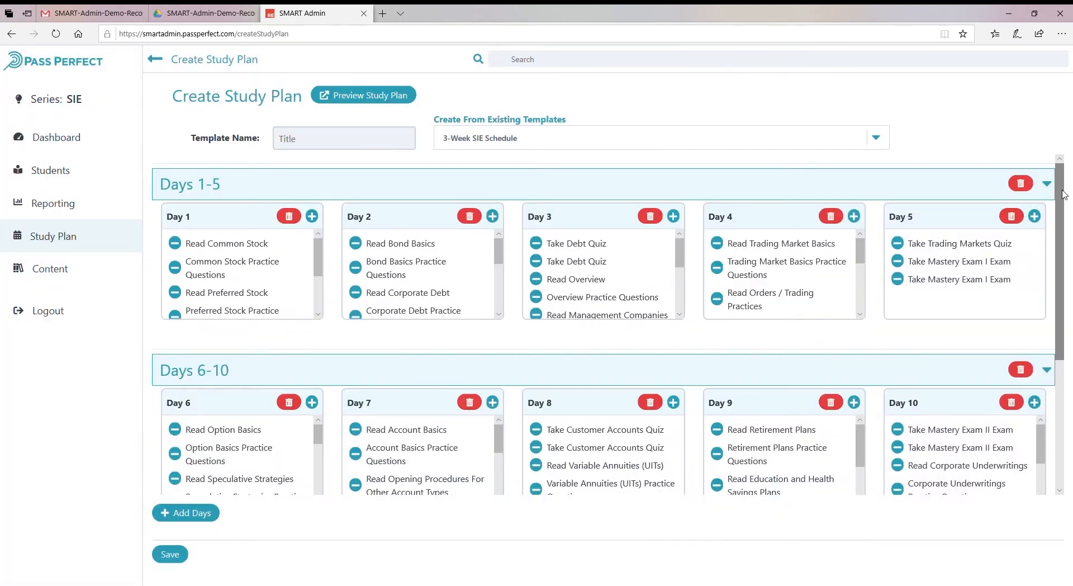
Add a new Day 16 to the plan and give it the Take Final Exam exam task.
mouse_move(1061, 192)
mouse_down()
mouse_move(1055, 349)
mouse_move(1068, 173)
mouse_up()
click(197, 517)
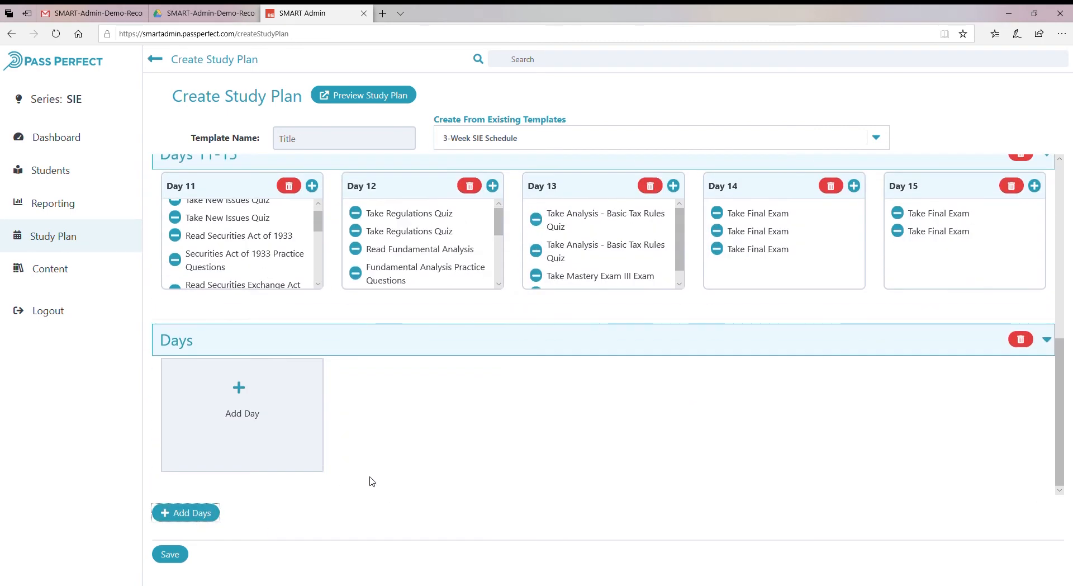
click(271, 429)
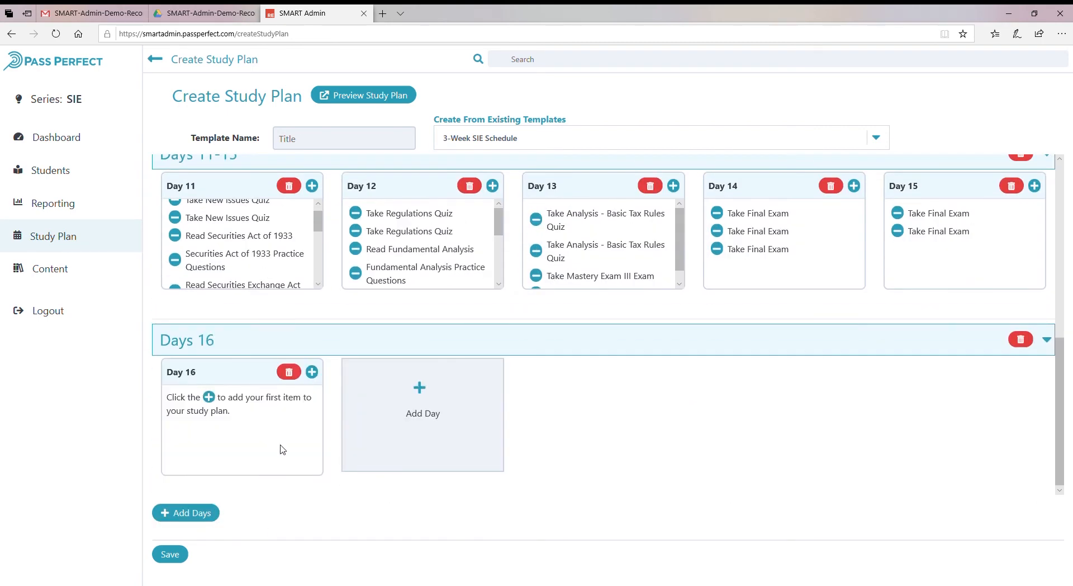
click(283, 449)
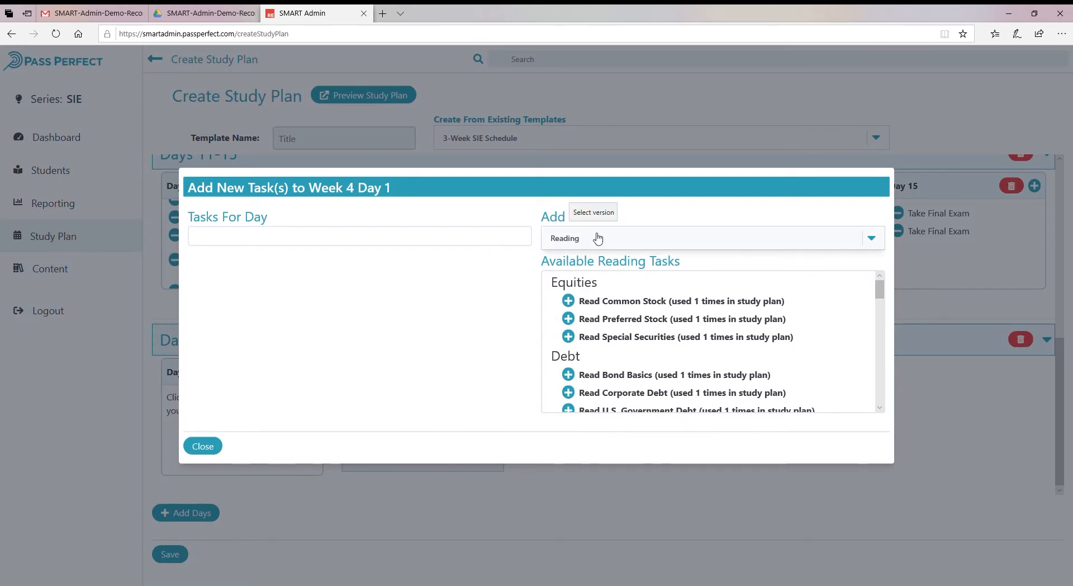
mouse_move(879, 297)
mouse_down()
mouse_move(878, 334)
mouse_move(879, 288)
mouse_up()
click(718, 237)
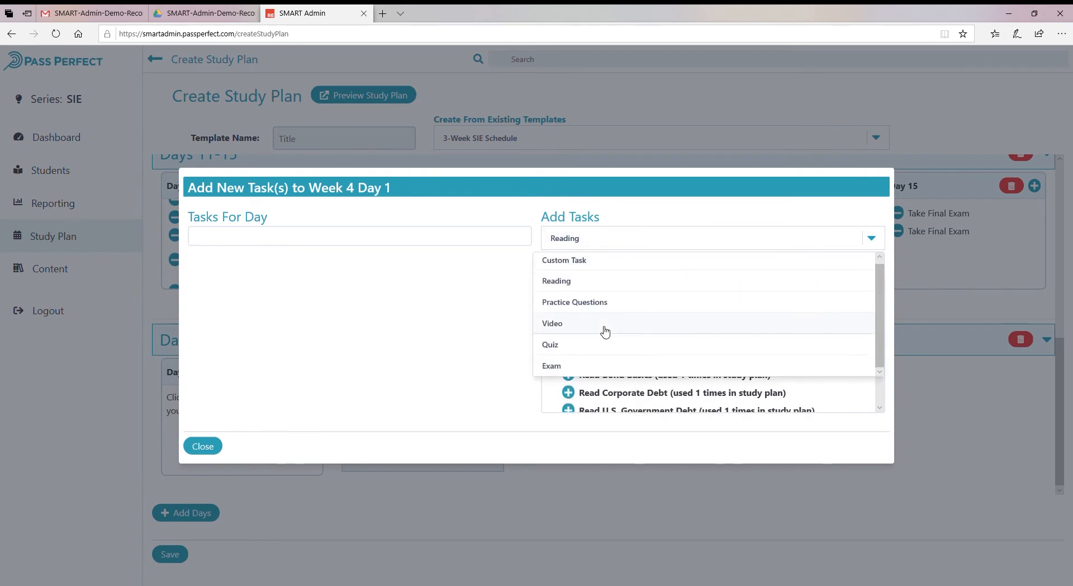
click(601, 371)
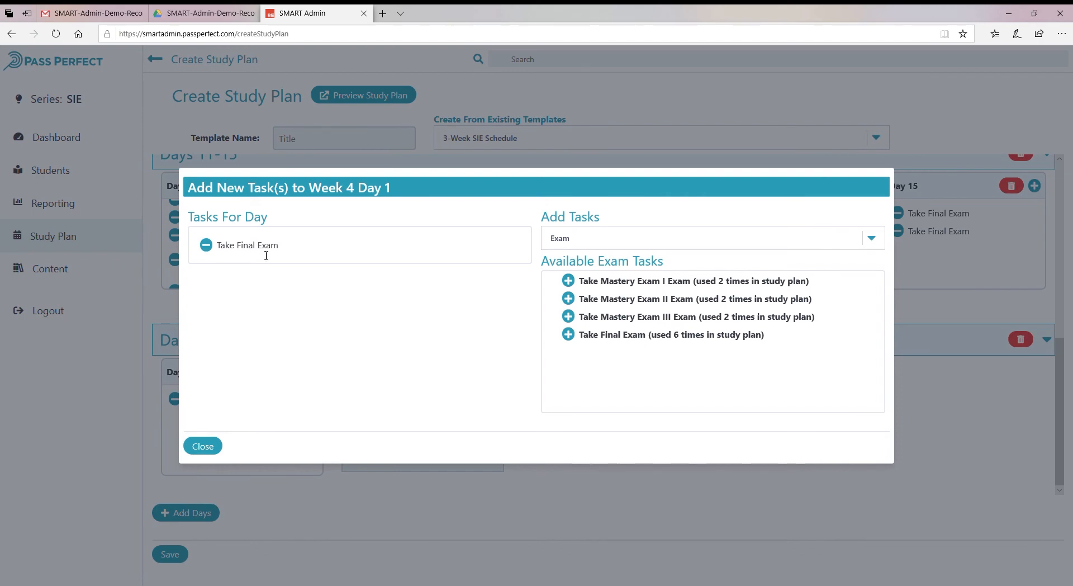
click(211, 451)
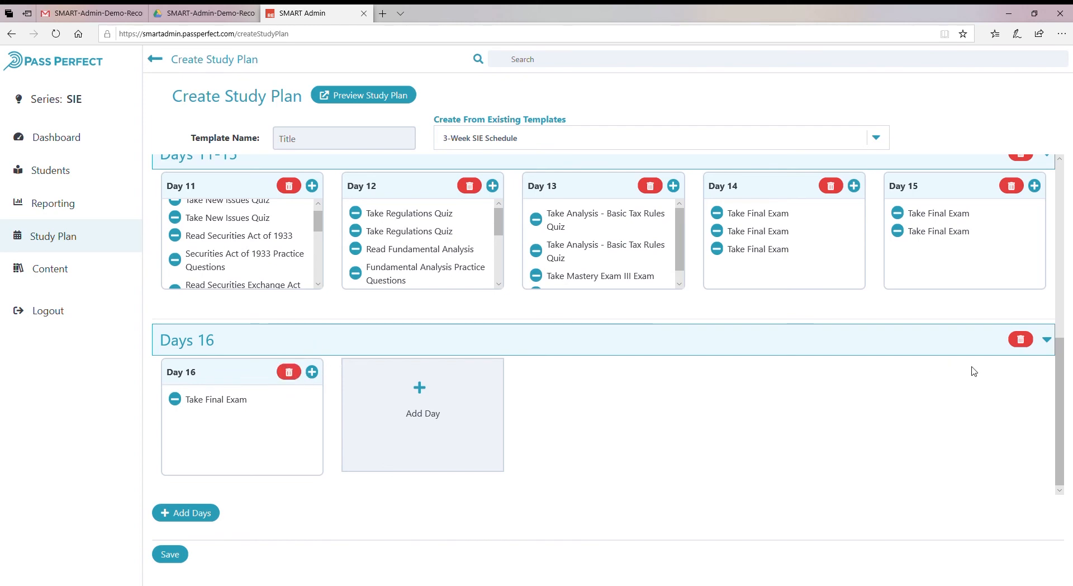
Delete the Days 16 section from the plan.
click(1021, 338)
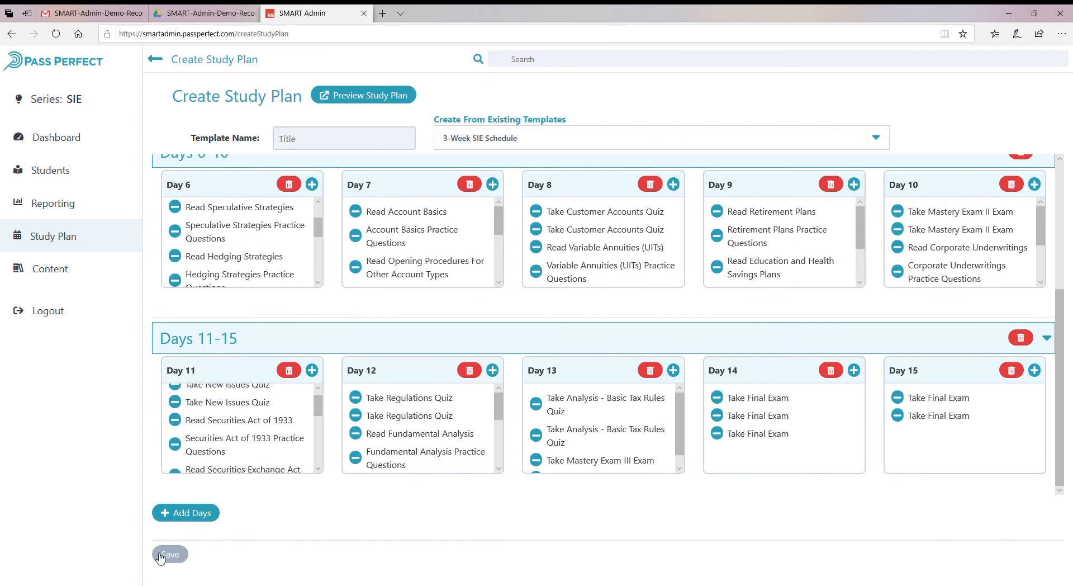
scroll(684, 461, up, 4)
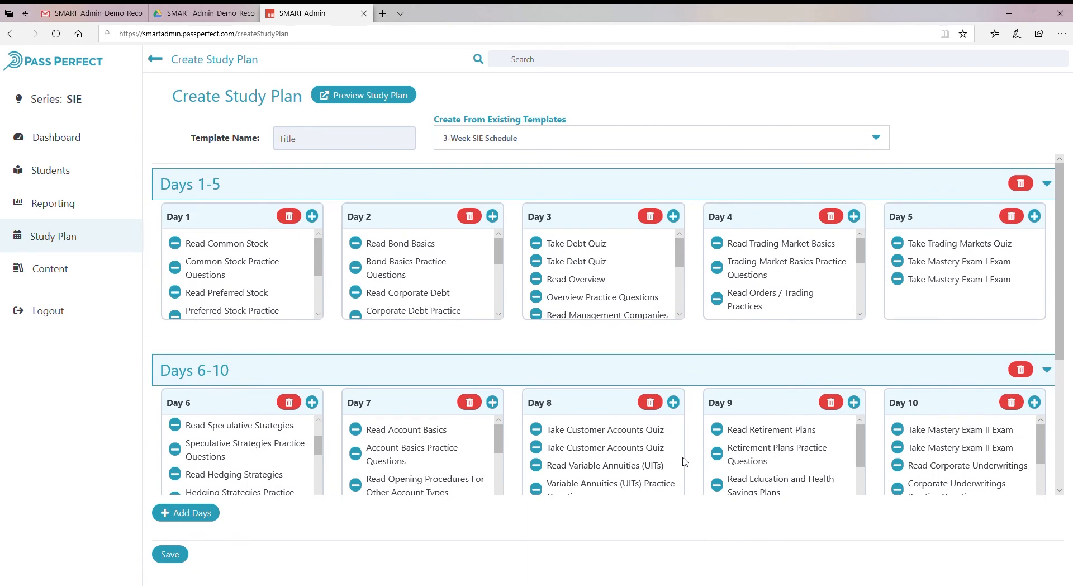
scroll(684, 461, down, 4)
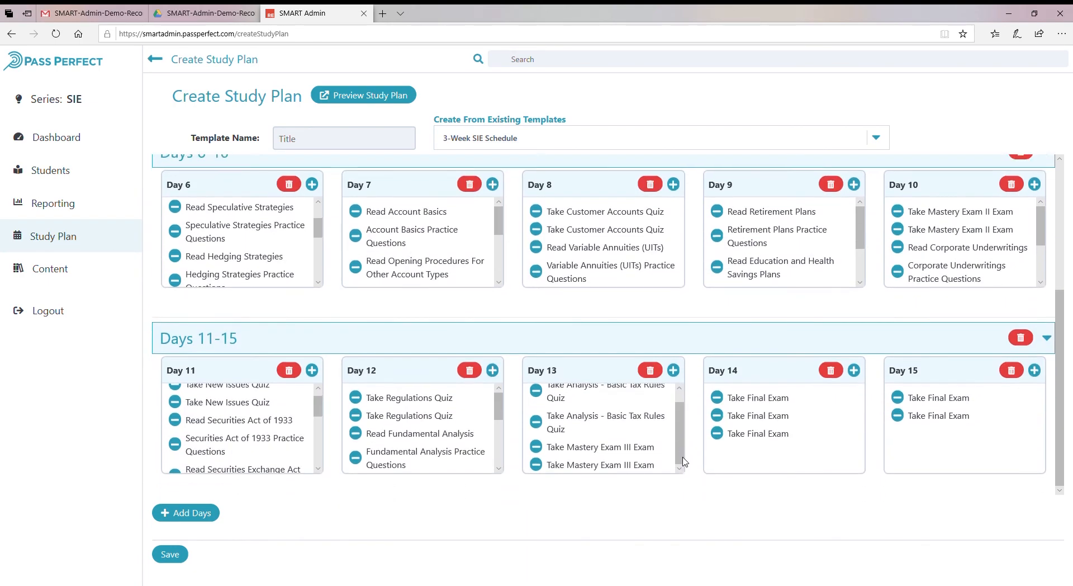
click(661, 140)
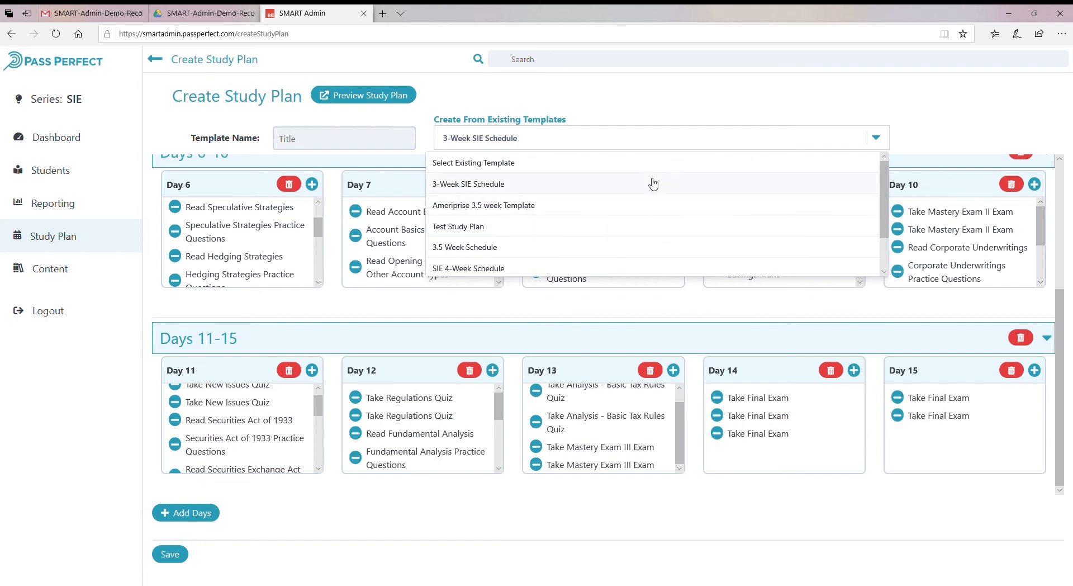
click(634, 415)
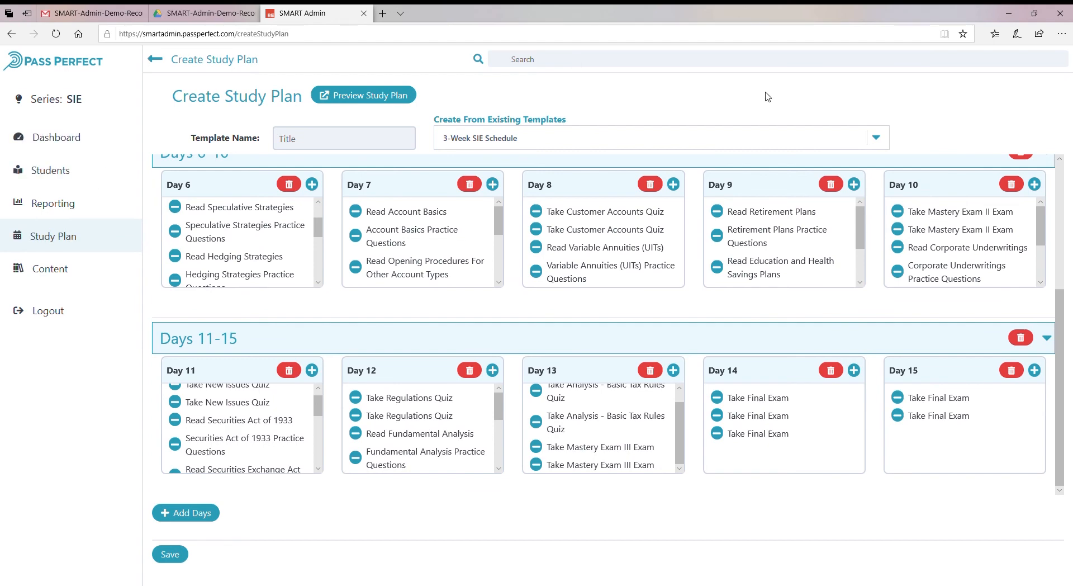
Open Manage Study Plan Templates and select the 3-Week SIE Schedule template.
click(53, 236)
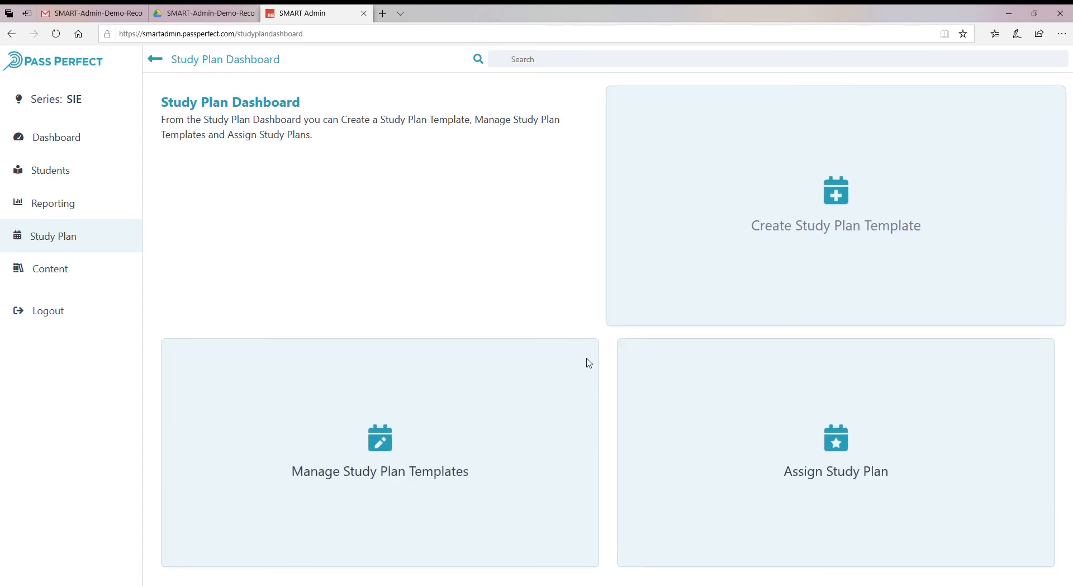
click(394, 503)
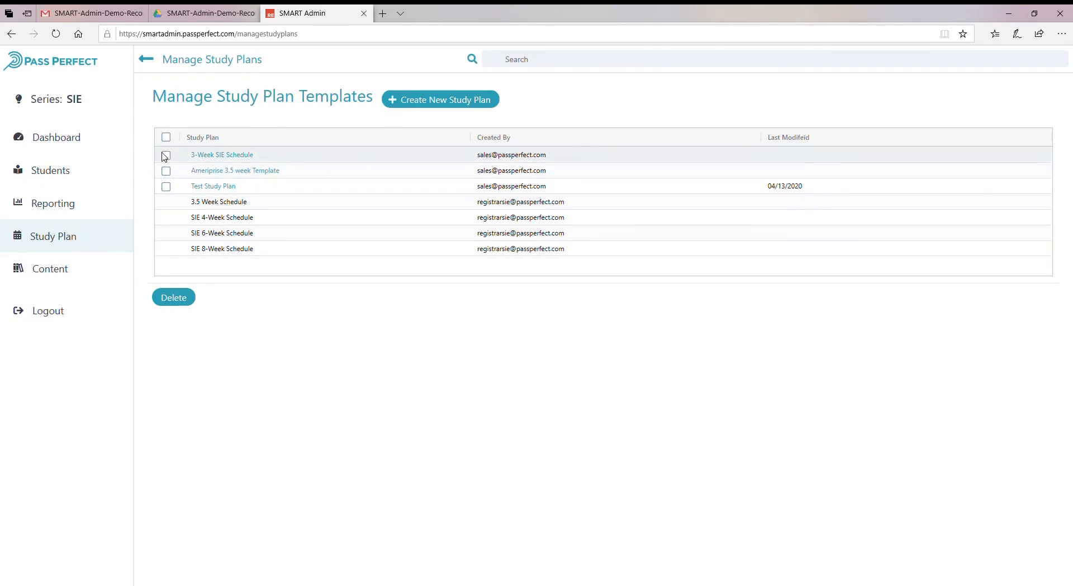
click(166, 156)
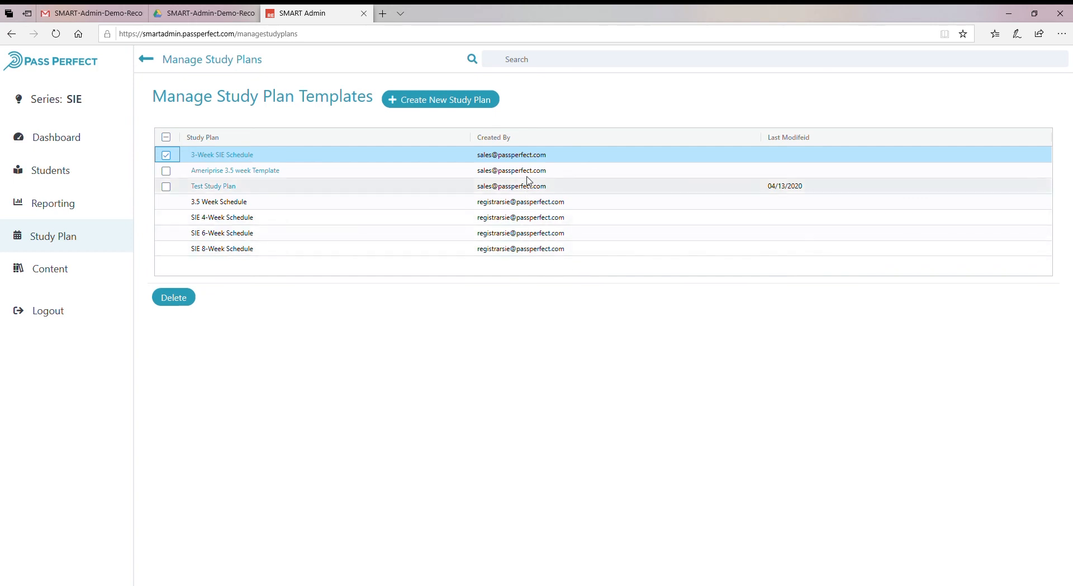
click(535, 158)
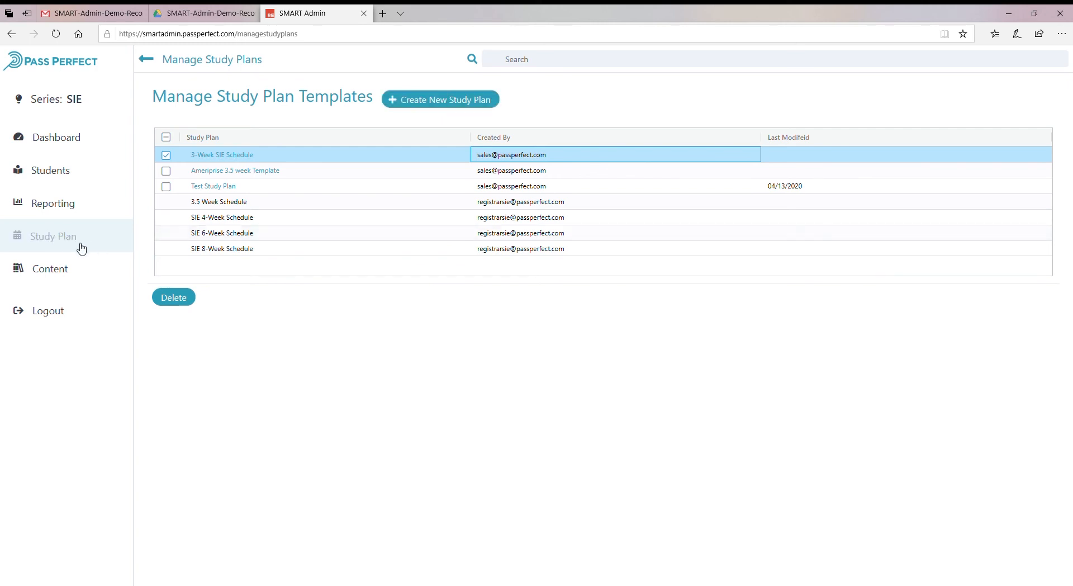
Open Assign Study Plan and choose 3-Week SIE Schedule as the plan to assign.
click(62, 236)
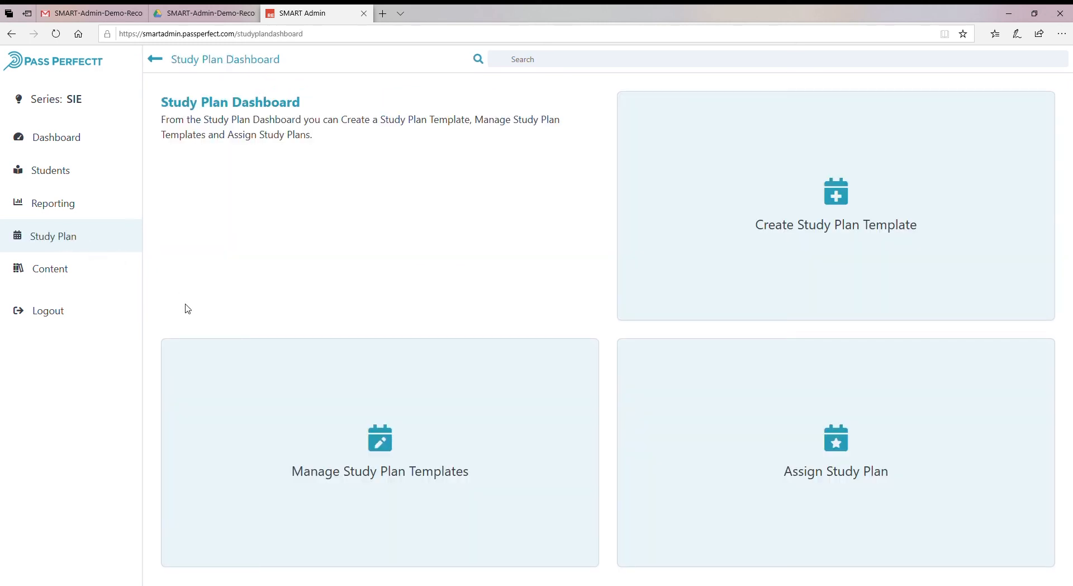
click(894, 461)
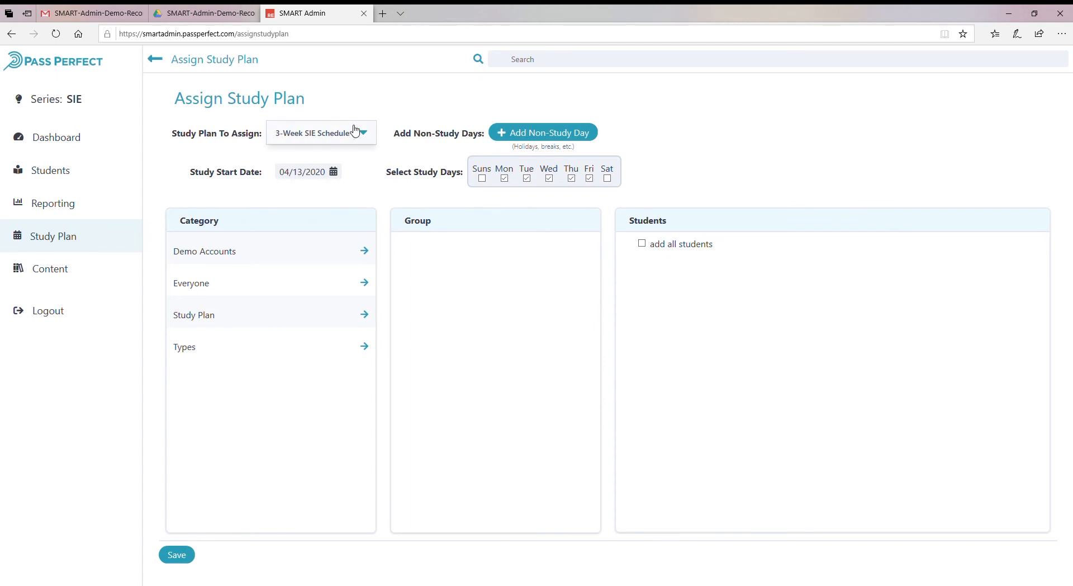
click(364, 134)
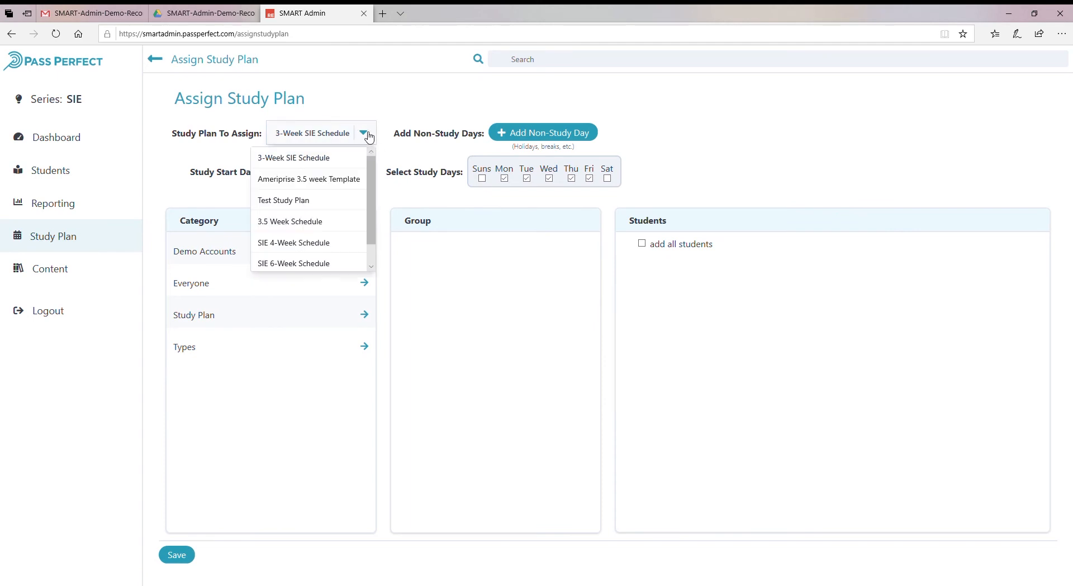
click(369, 138)
click(321, 158)
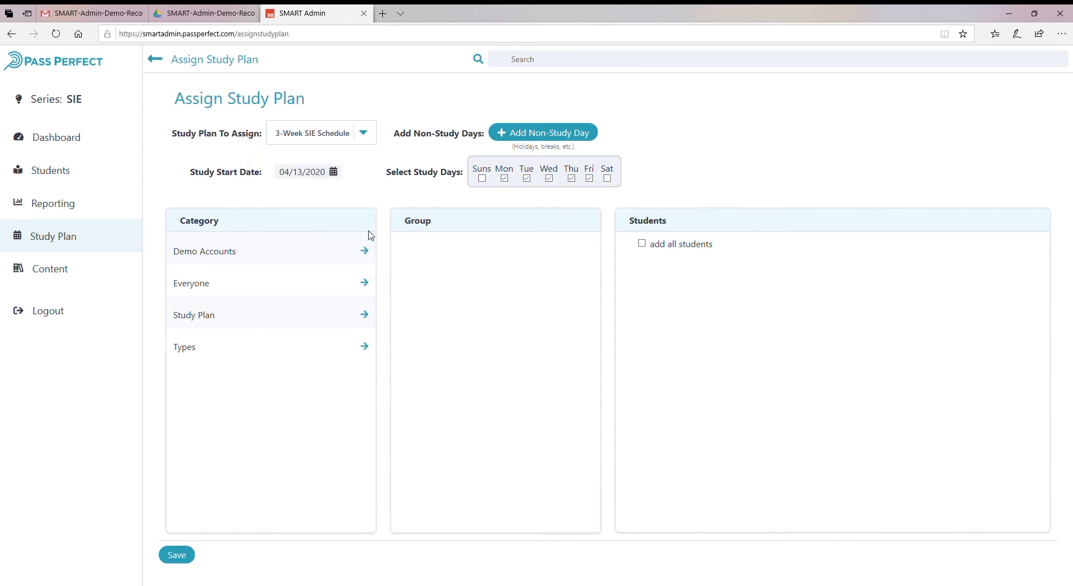
Set the study start date to 04/14/2020.
click(334, 172)
click(328, 268)
Add Group 1 from Demo Accounts and expand its list of available students.
click(269, 254)
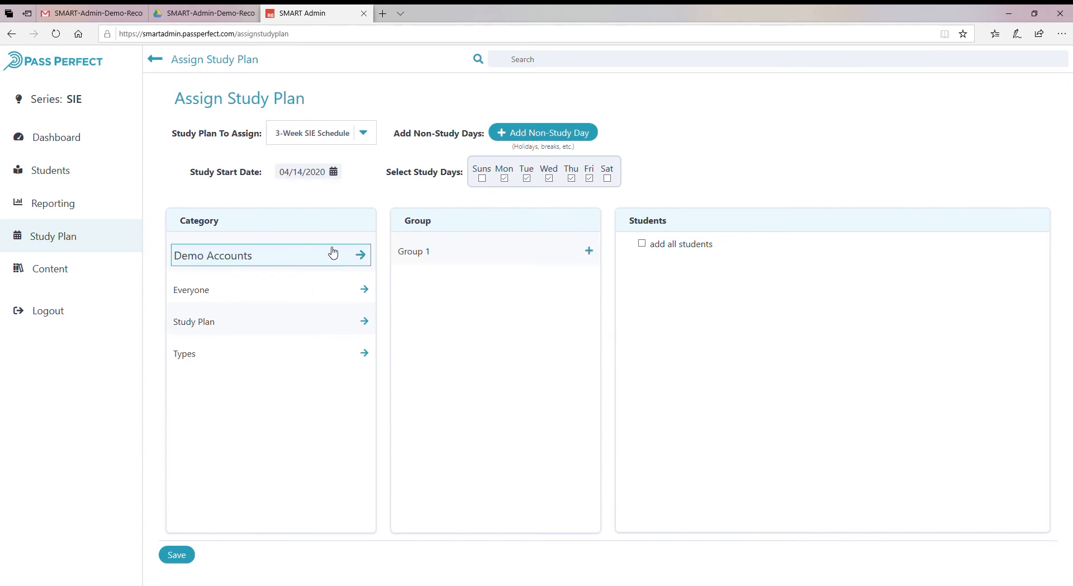
click(445, 258)
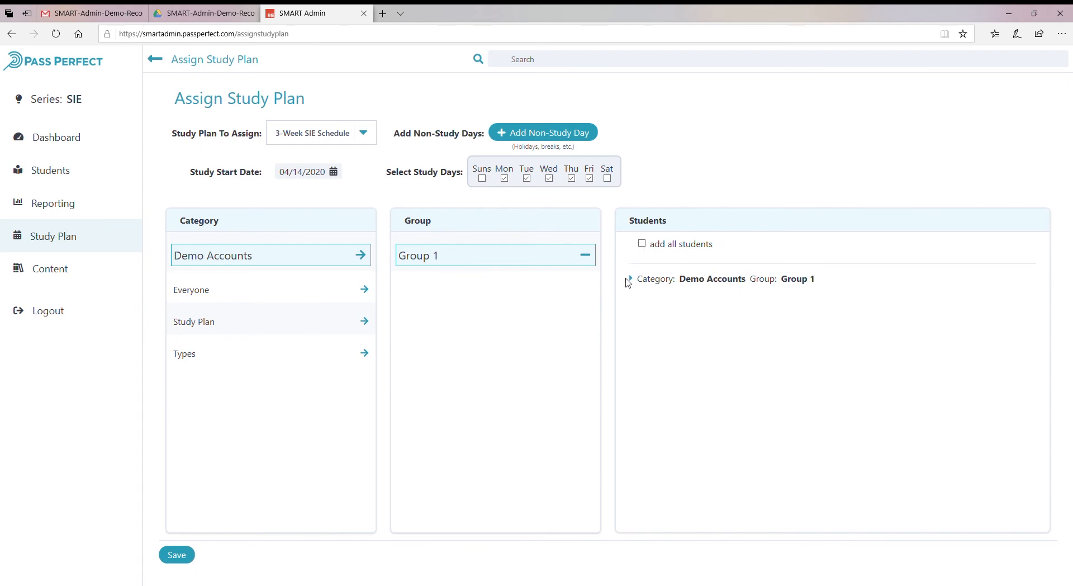
click(642, 245)
click(642, 244)
click(632, 279)
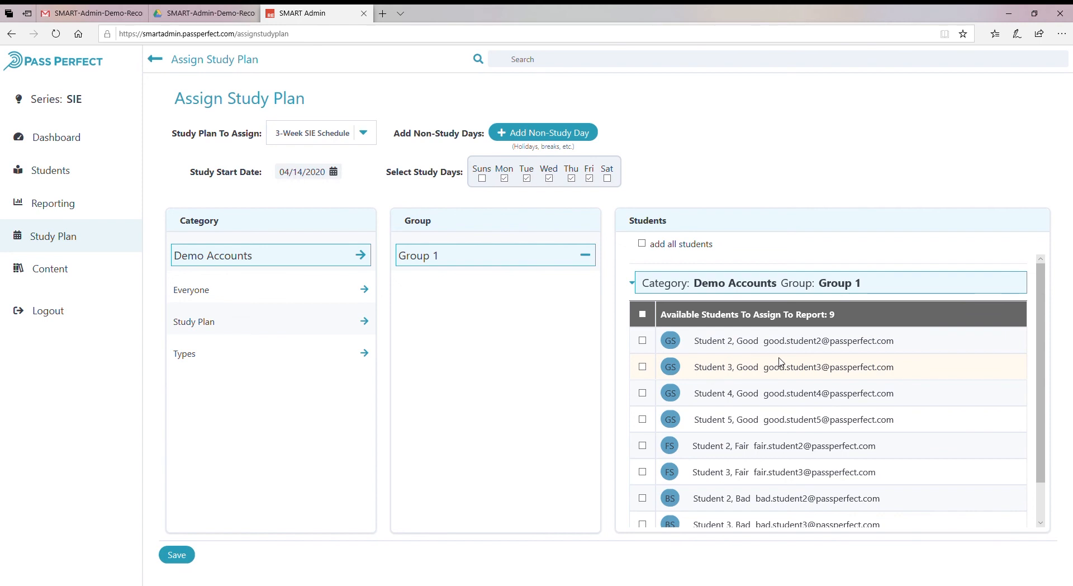
Scroll through Group 1's available students, then leave the assignment and return to the dashboard.
scroll(648, 405, down, 2)
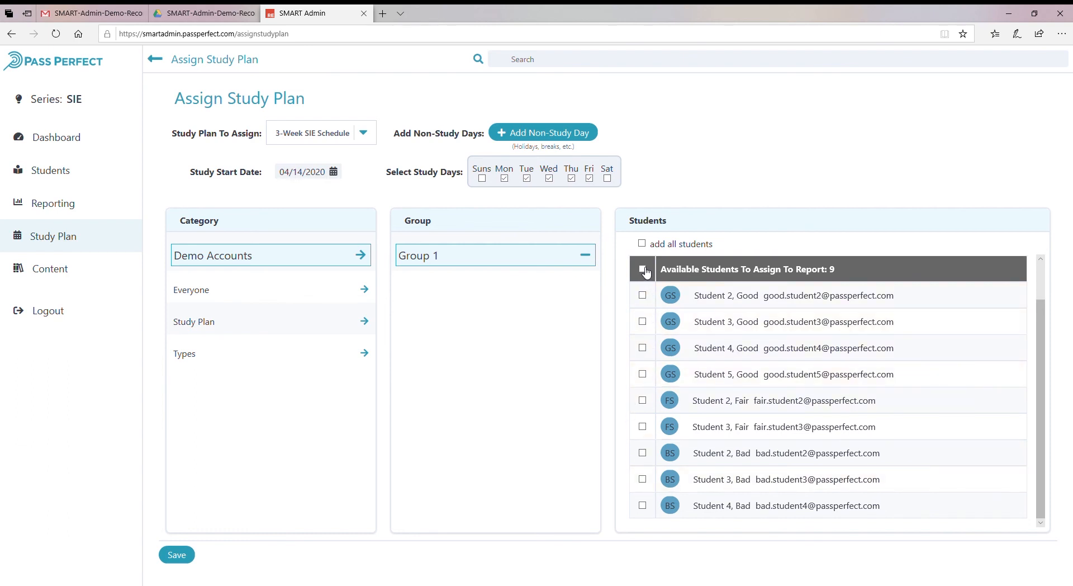
mouse_move(835, 270)
mouse_down()
mouse_move(817, 272)
mouse_move(829, 270)
mouse_up()
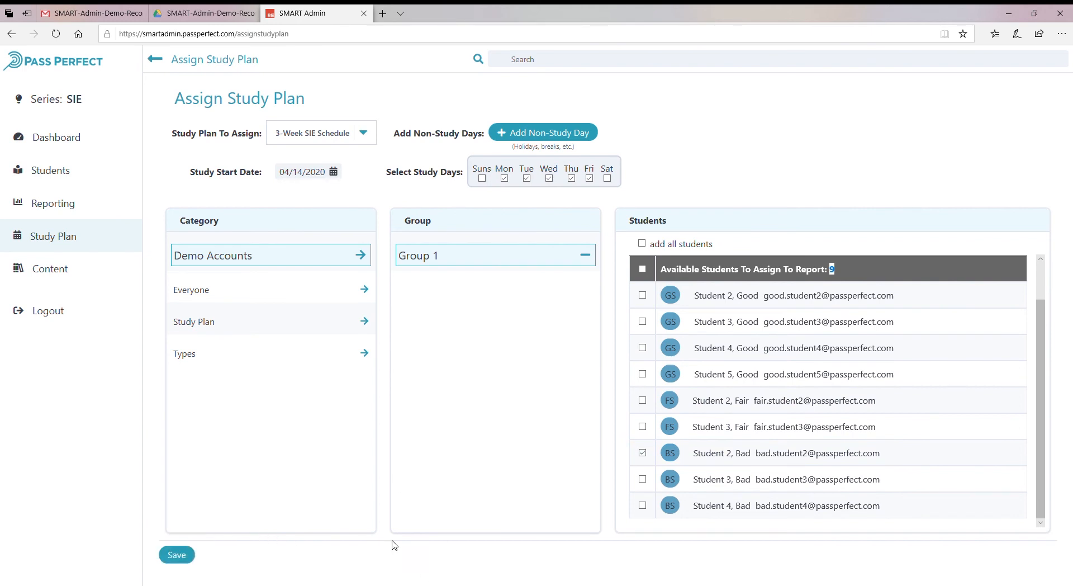
click(81, 62)
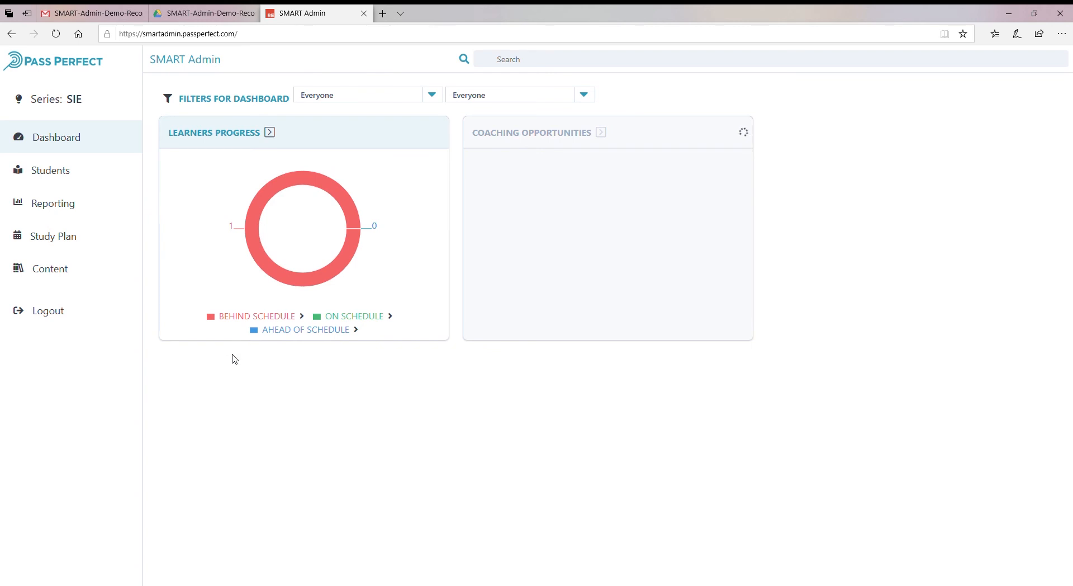
Open the Common Stock reading under Equities in the Content library and scroll through it.
click(53, 269)
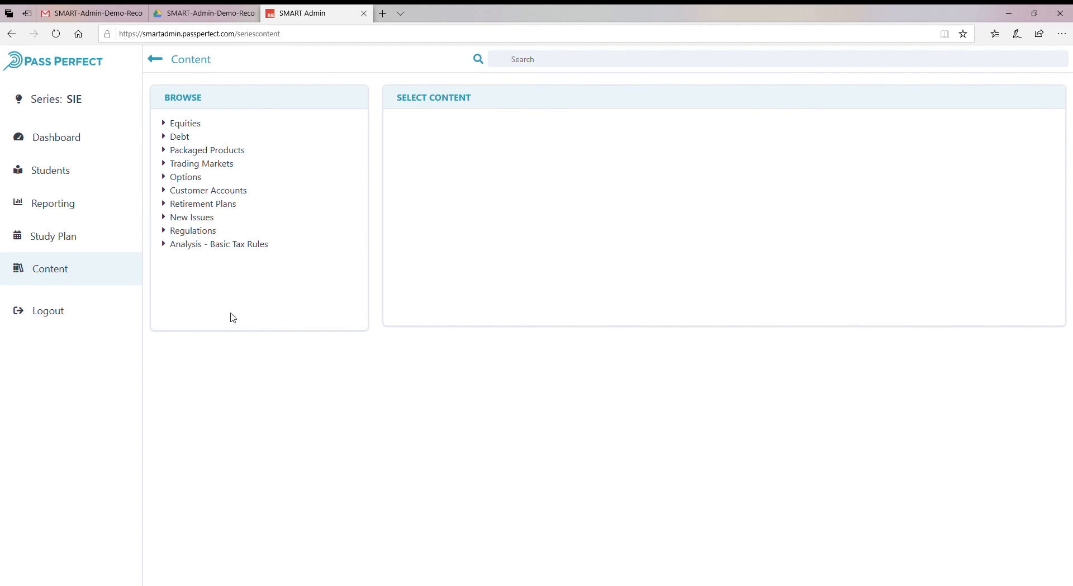
click(193, 124)
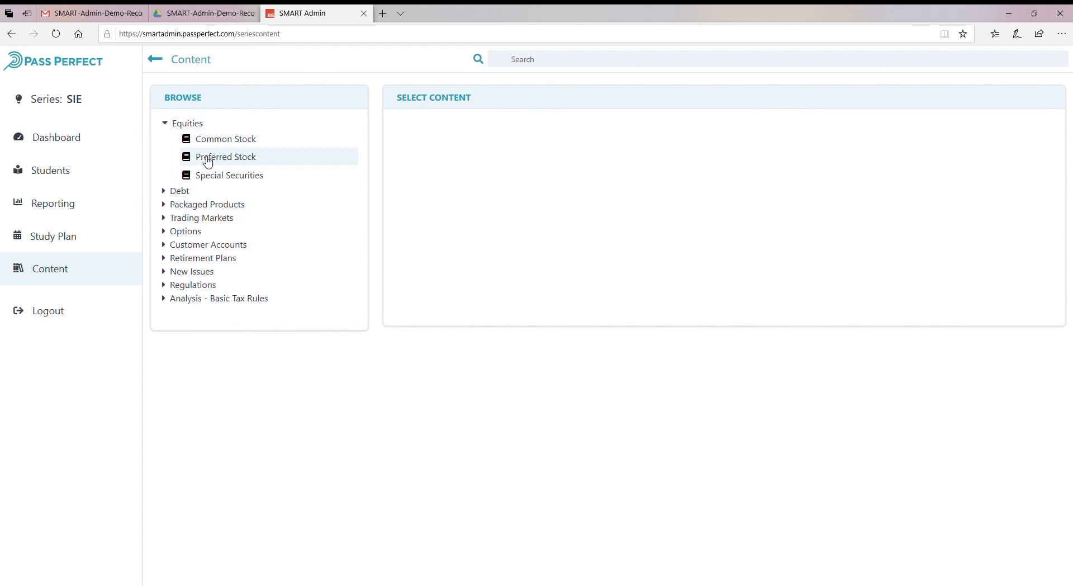
click(206, 143)
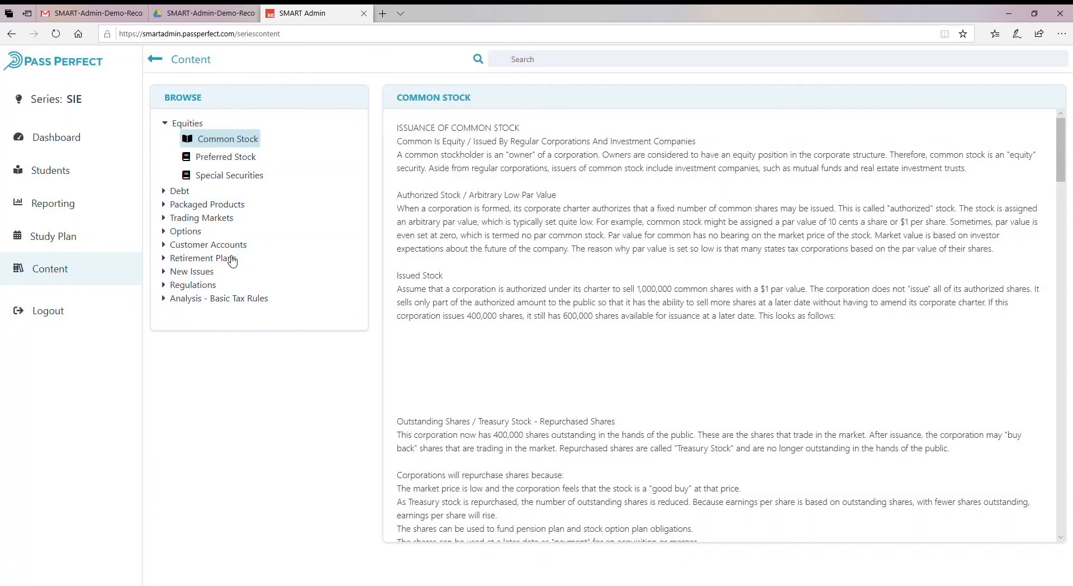
scroll(615, 394, down, 15)
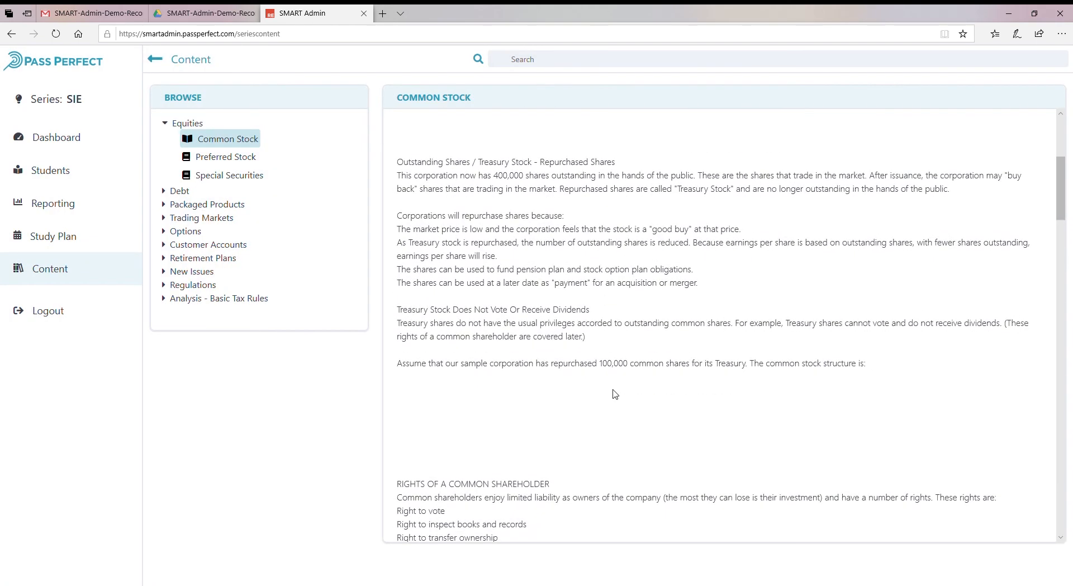
scroll(614, 394, down, 2)
scroll(615, 394, up, 2)
scroll(615, 394, down, 3)
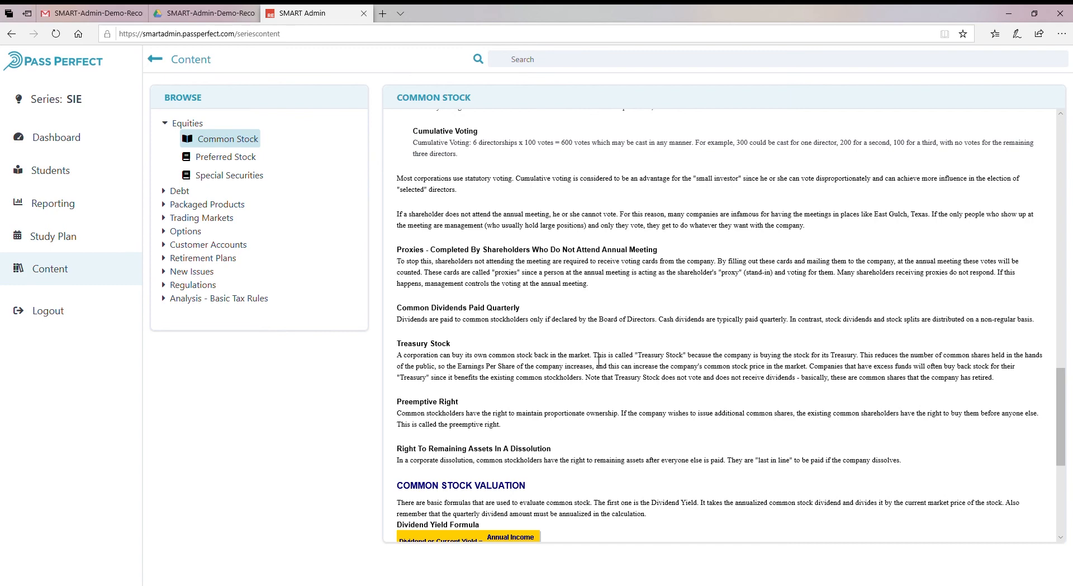
scroll(687, 394, down, 1)
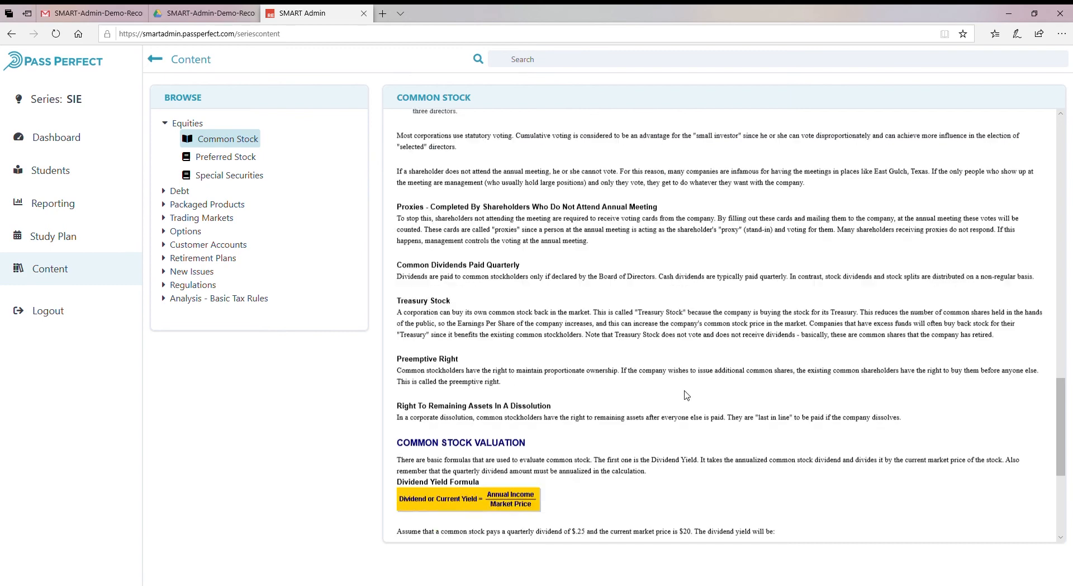
Search the content for Common Stock Valuation.
click(551, 64)
text(Common)
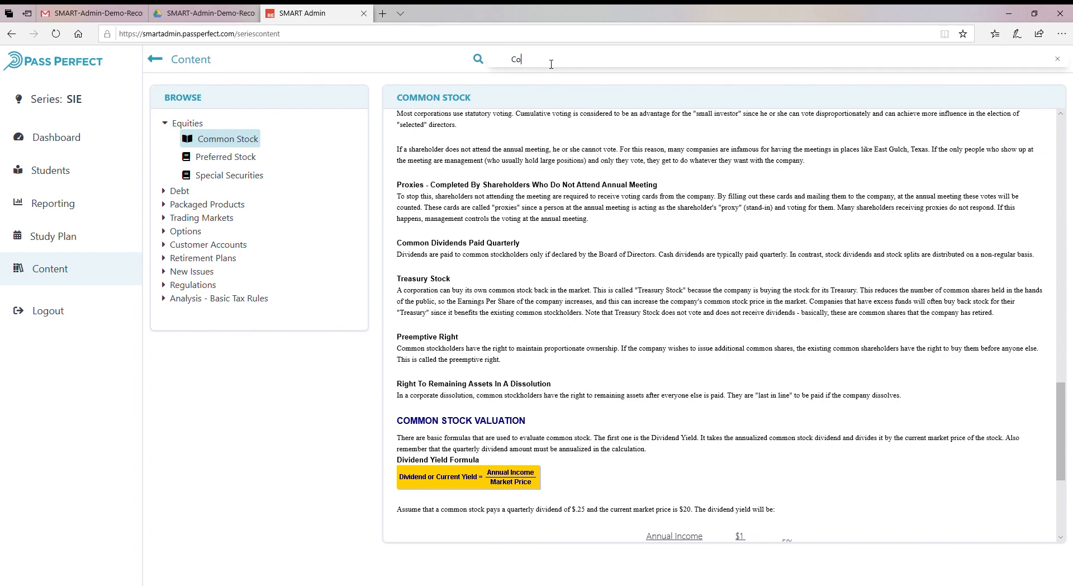
text( Stock Valuation)
key(Return)
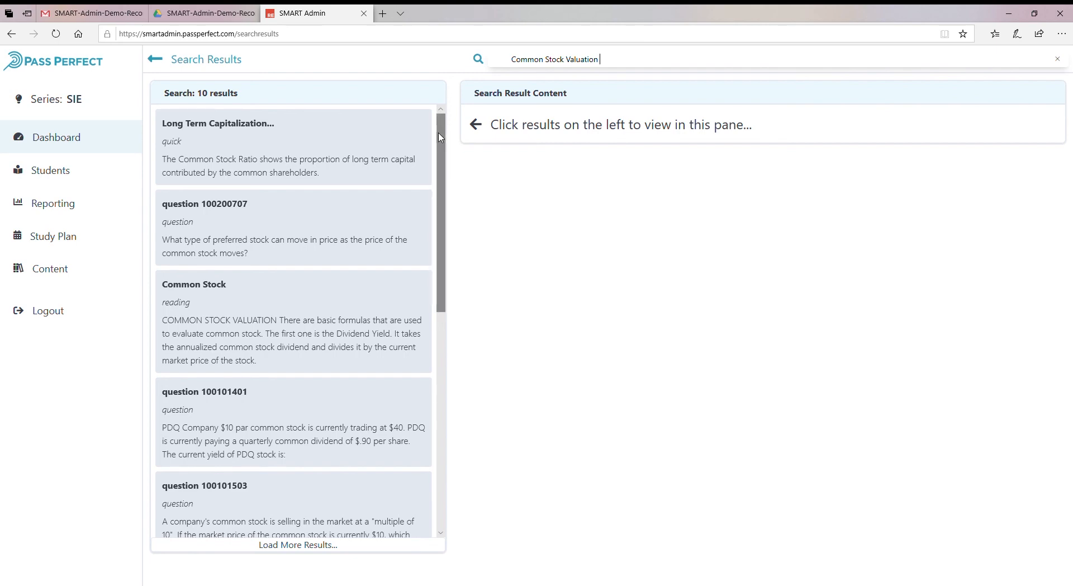
View the Long Term Capitalization and preferred stock question results, selecting the question's text.
click(217, 152)
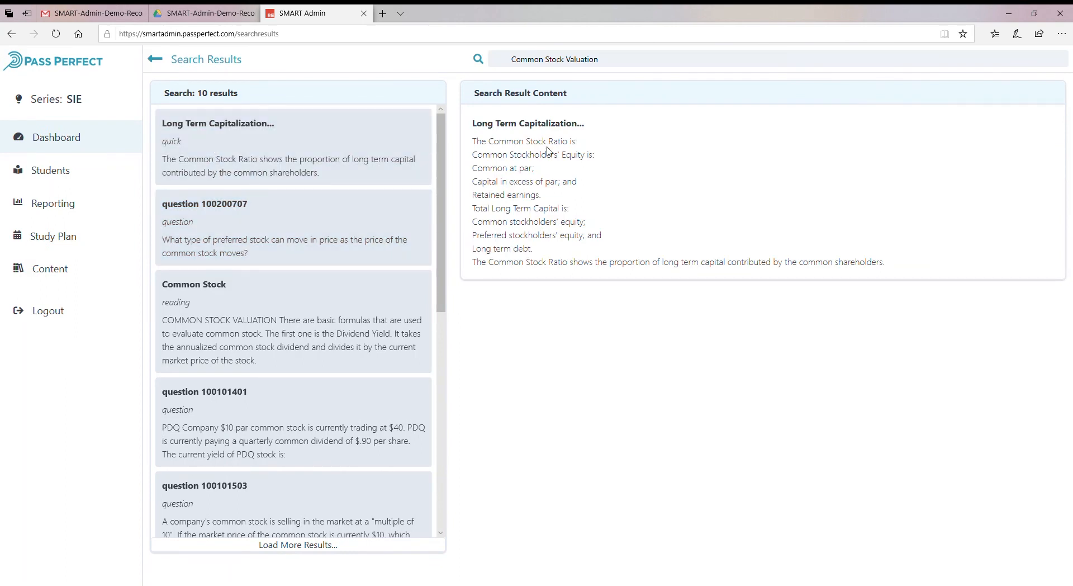
click(230, 218)
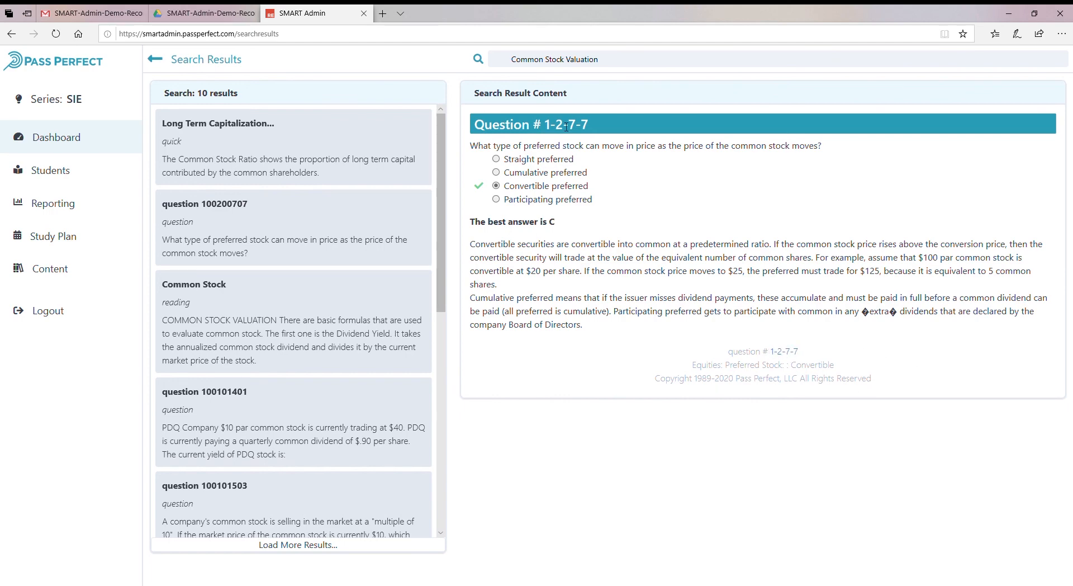
drag(542, 128, 598, 131)
click(699, 203)
drag(625, 341, 469, 146)
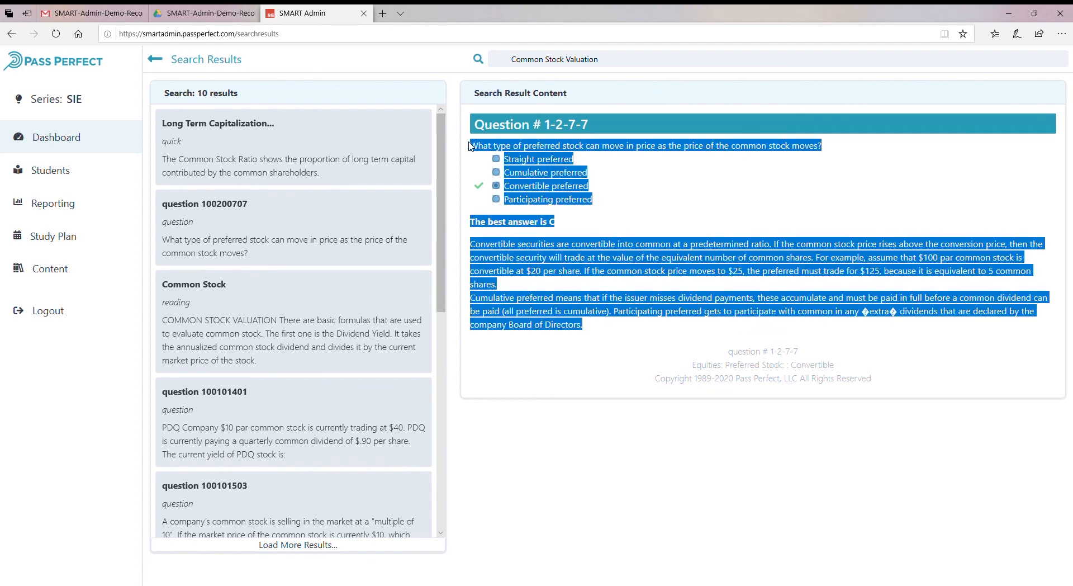
Open the Common Stock reading result and scroll through its valuation section.
scroll(272, 272, down, 1)
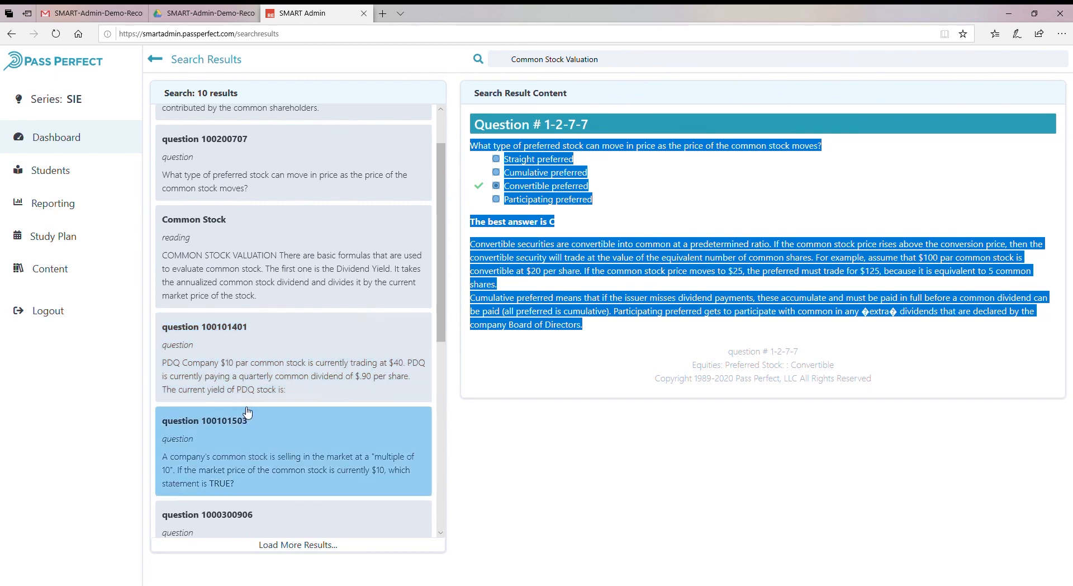
click(201, 259)
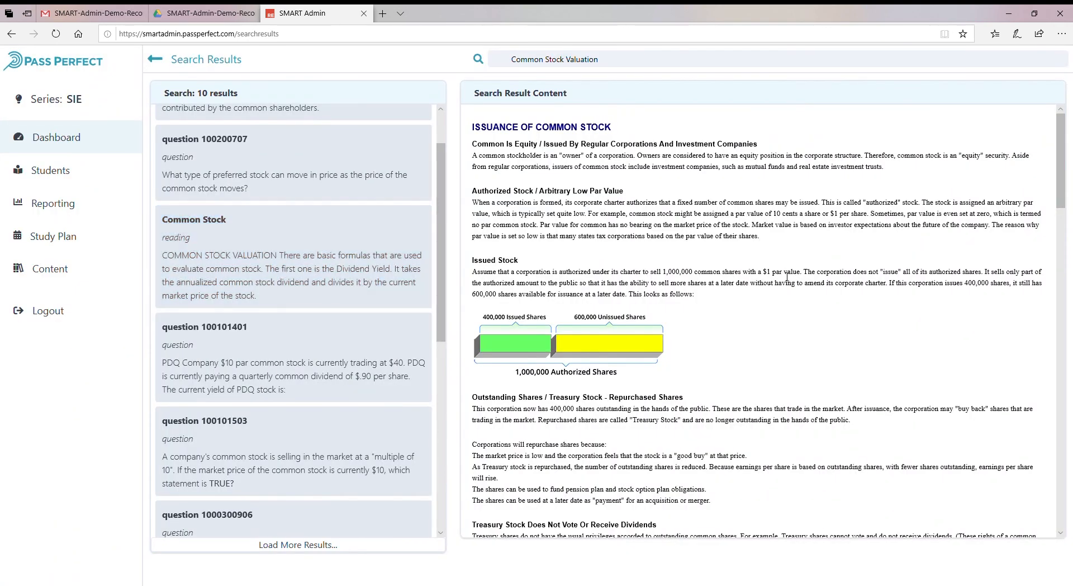
scroll(787, 276, down, 15)
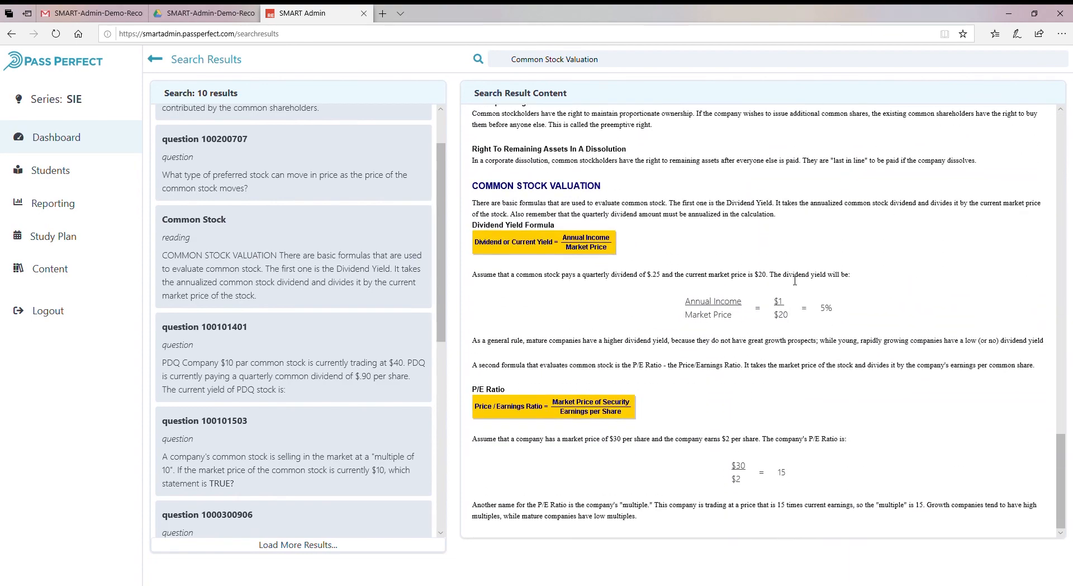
scroll(264, 301, down, 7)
scroll(282, 279, up, 9)
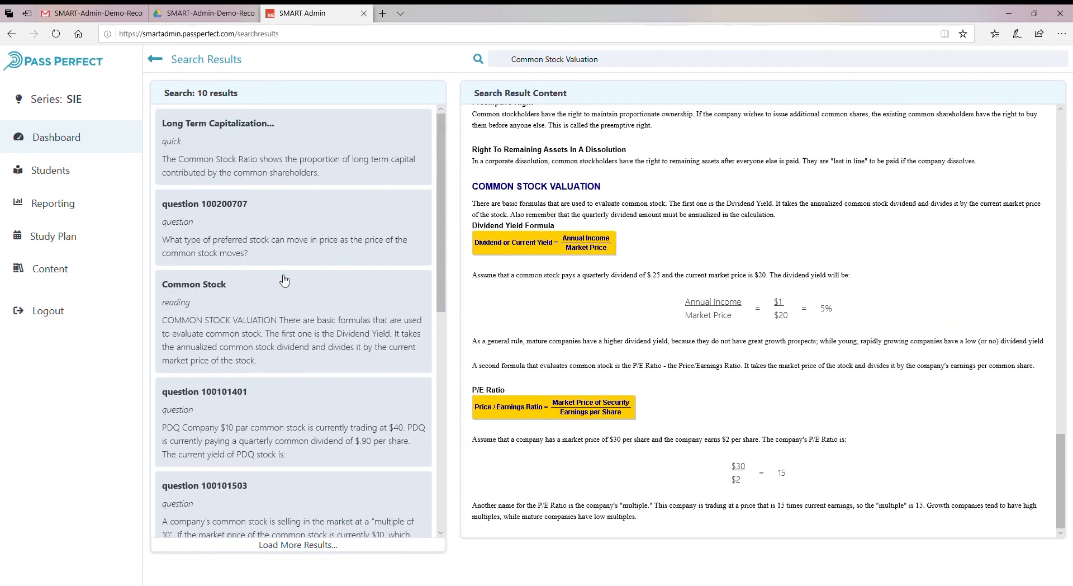
Return to Content and expand the Analysis - Basic Tax Rules, Regulations, New Issues and Customer Accounts topics.
click(50, 269)
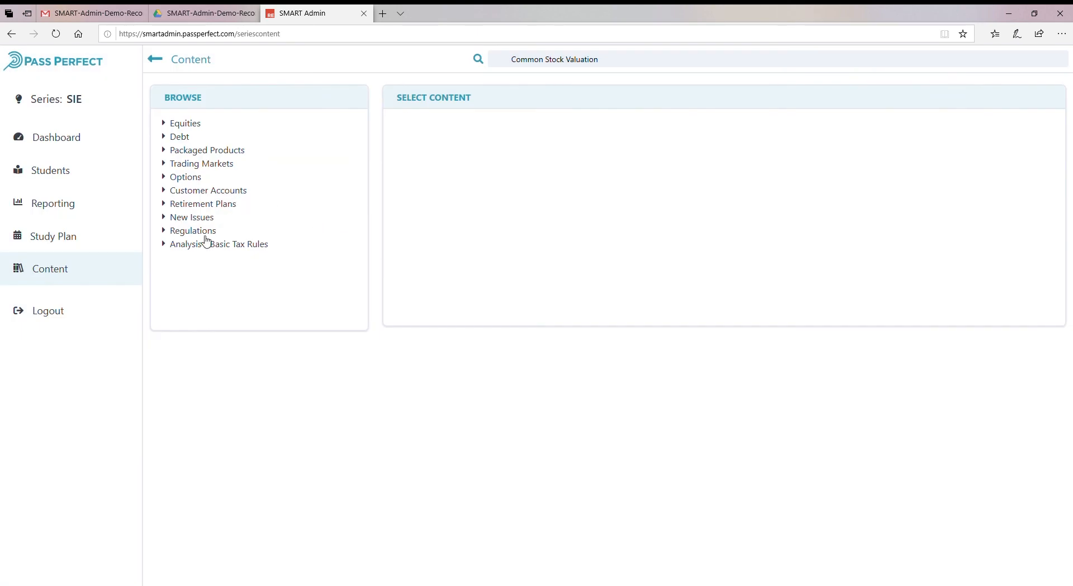
click(165, 246)
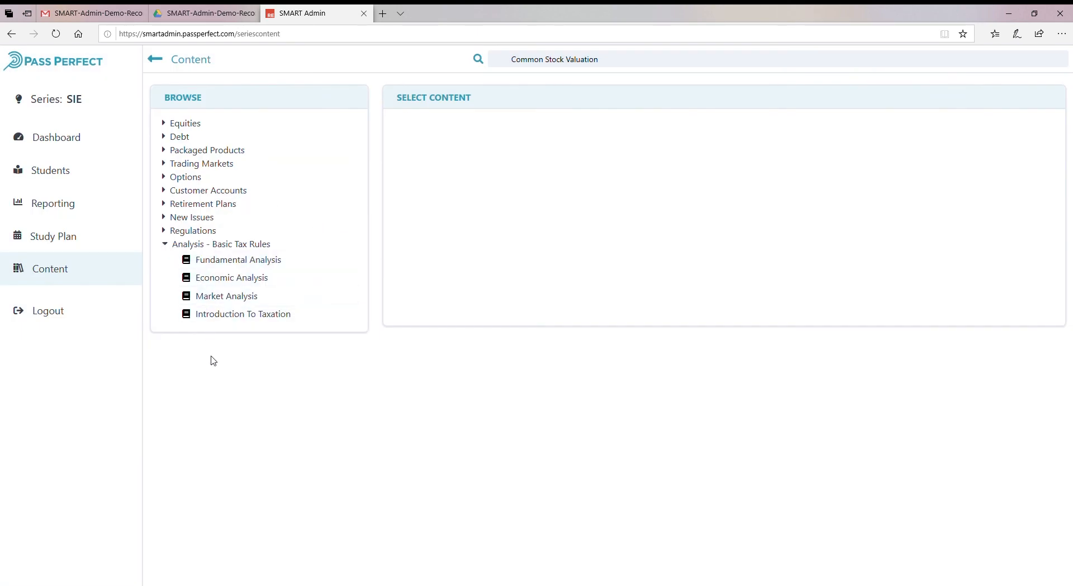
click(166, 231)
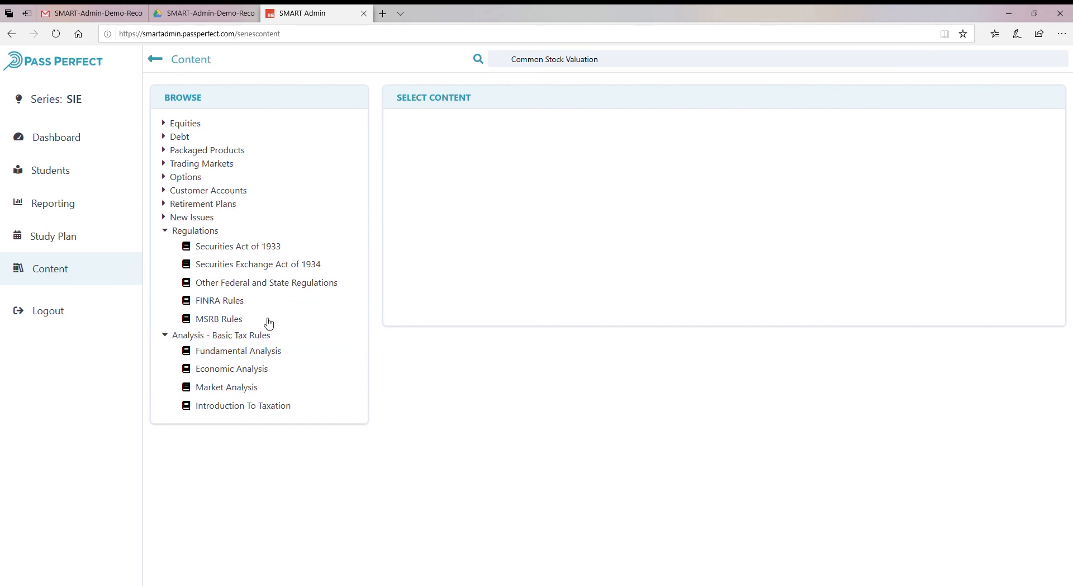
click(165, 218)
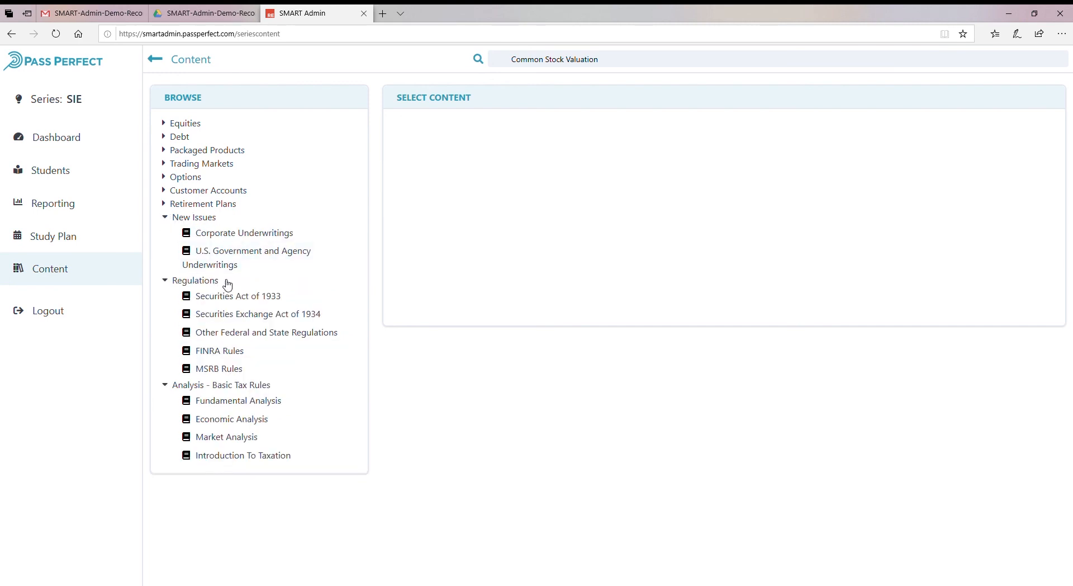
click(163, 191)
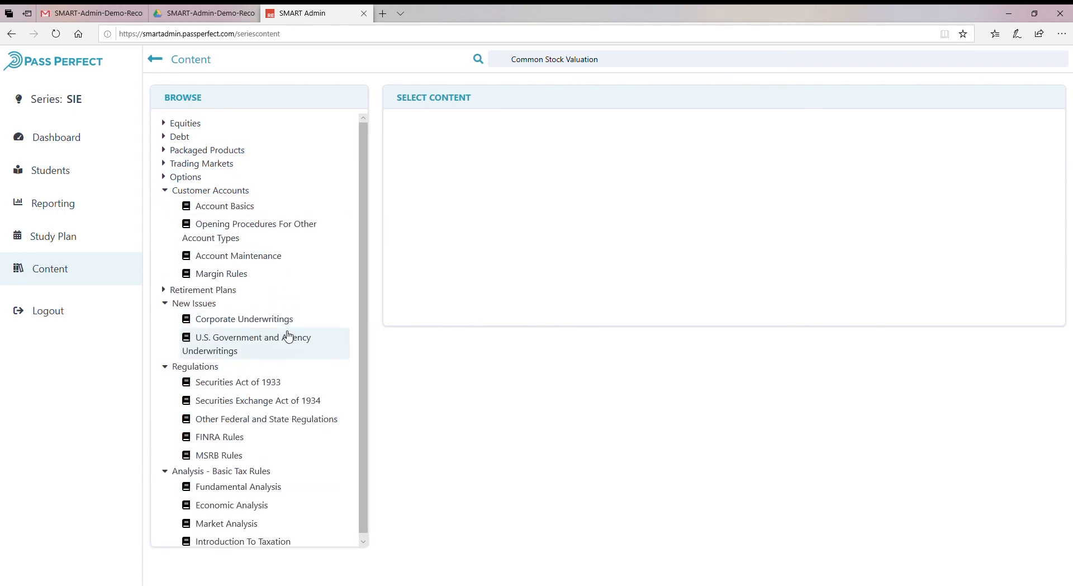
scroll(289, 338, down, 1)
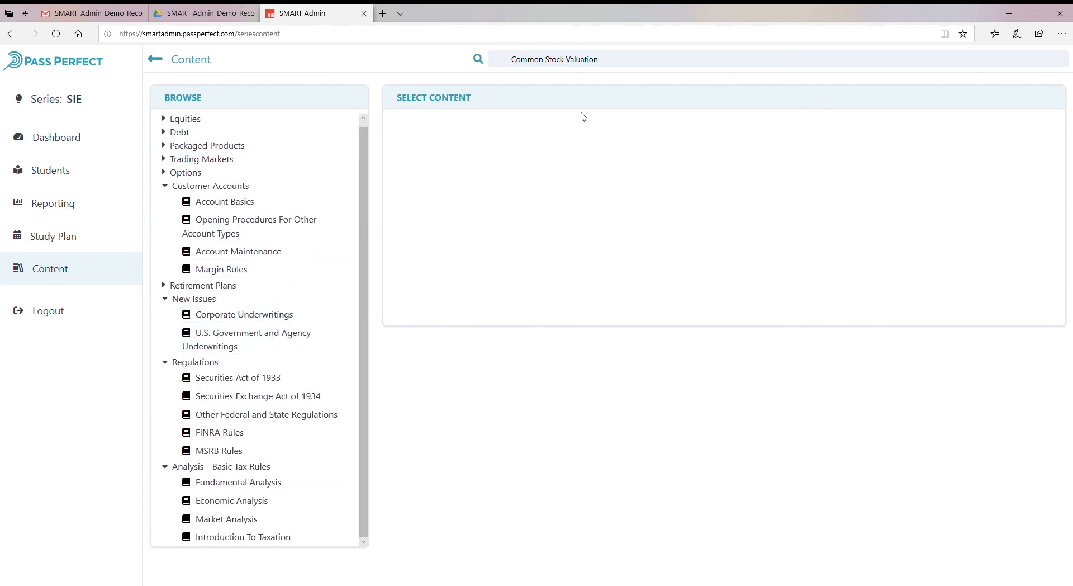
Open the Economic Analysis reading under Analysis - Basic Tax Rules and scroll through it.
click(664, 61)
drag(600, 60, 513, 60)
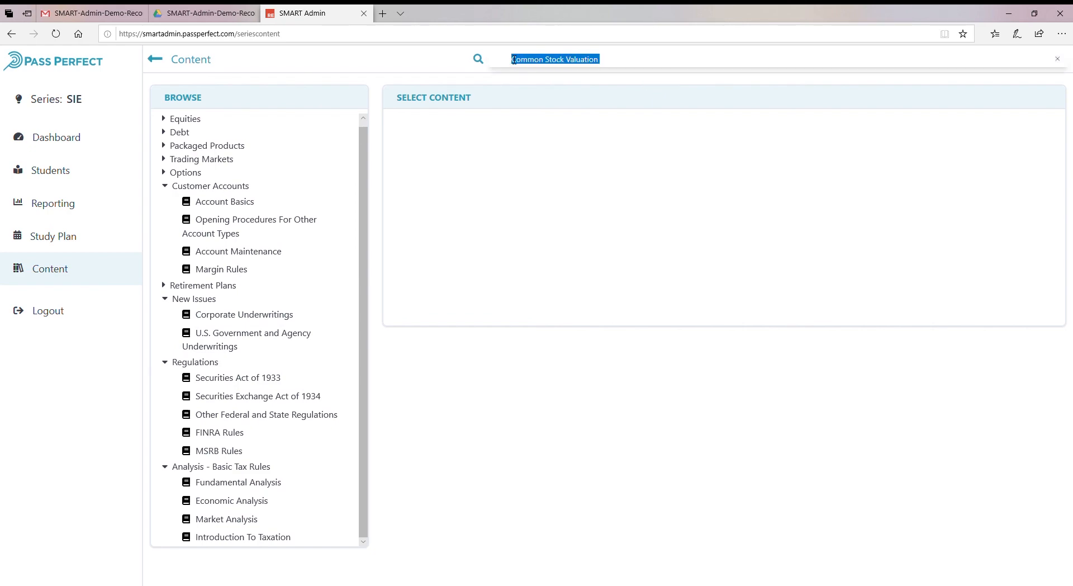
click(271, 502)
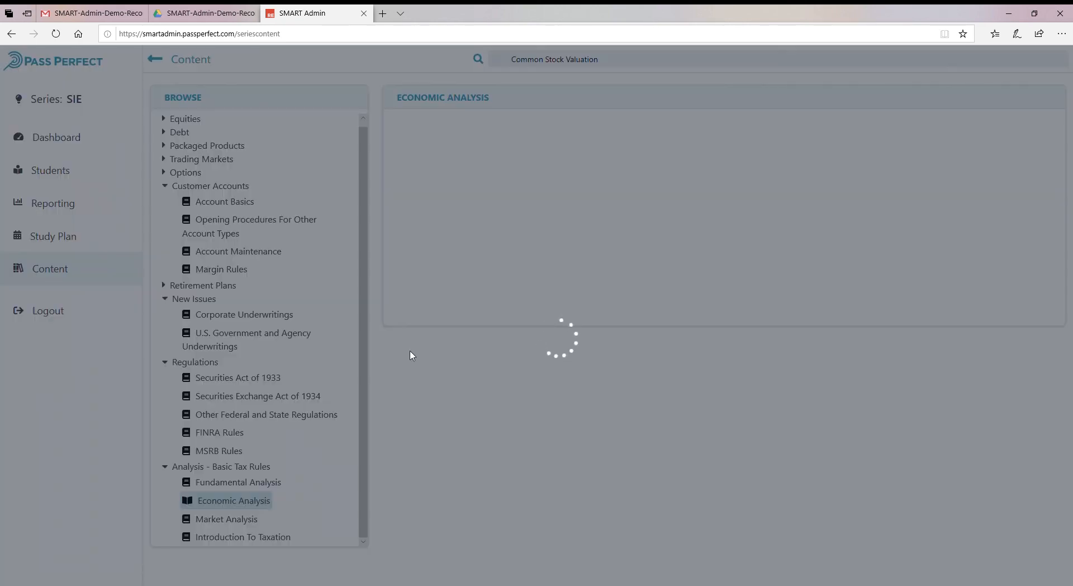
scroll(526, 356, down, 5)
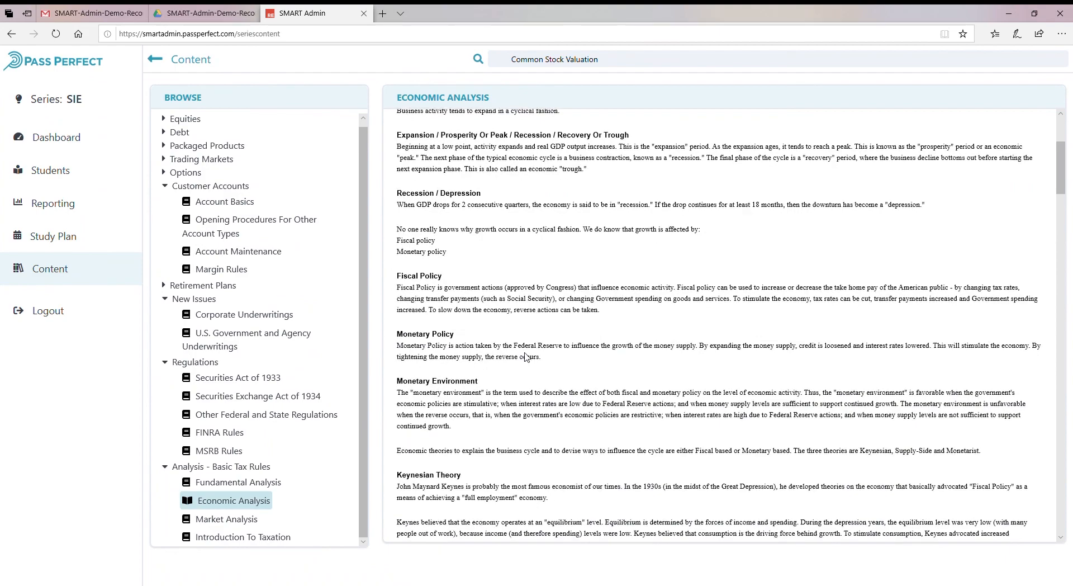
scroll(526, 356, down, 5)
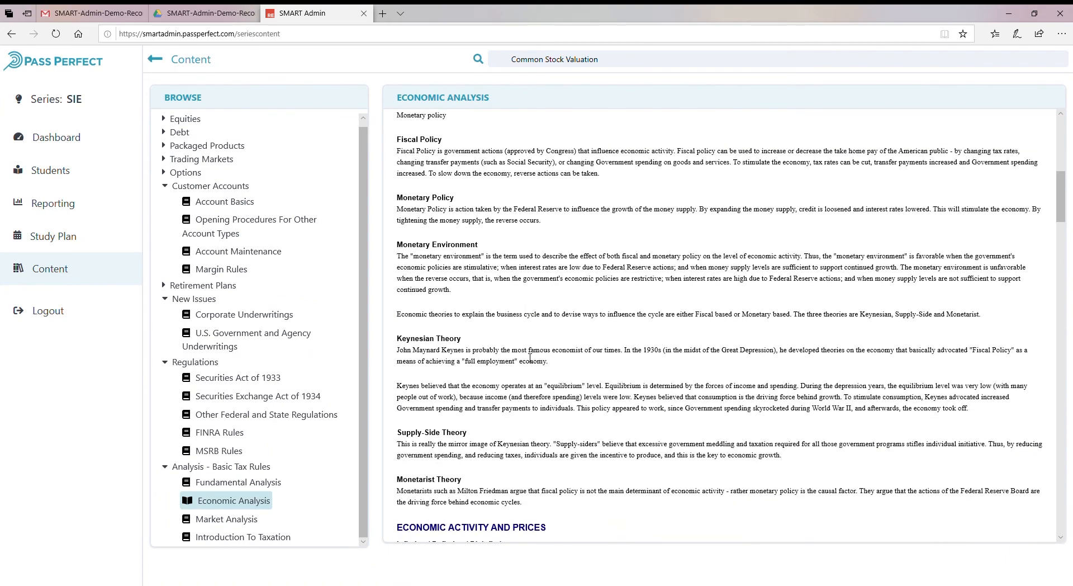
scroll(529, 358, down, 5)
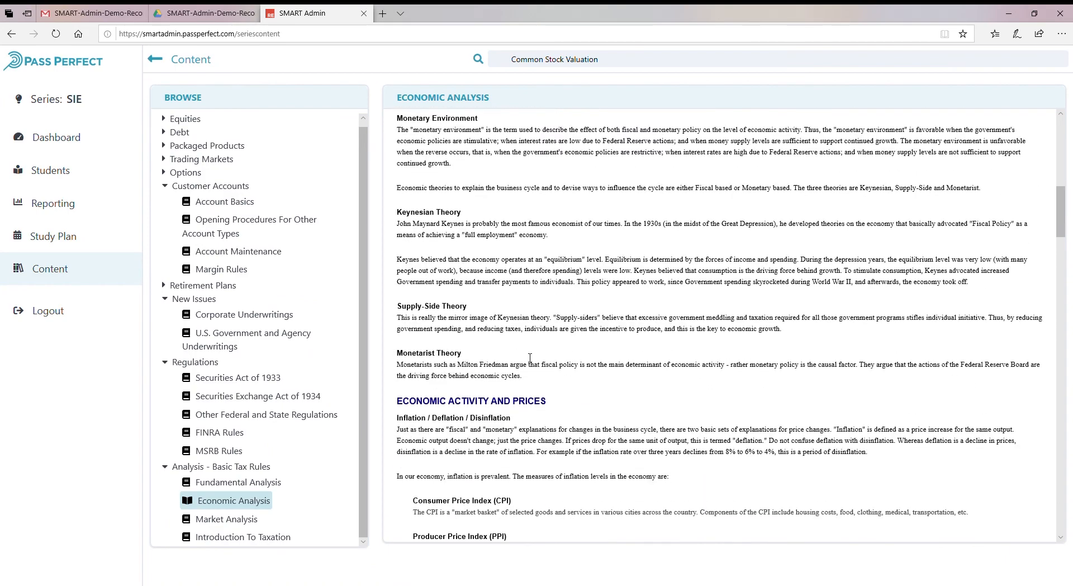
scroll(530, 358, up, 5)
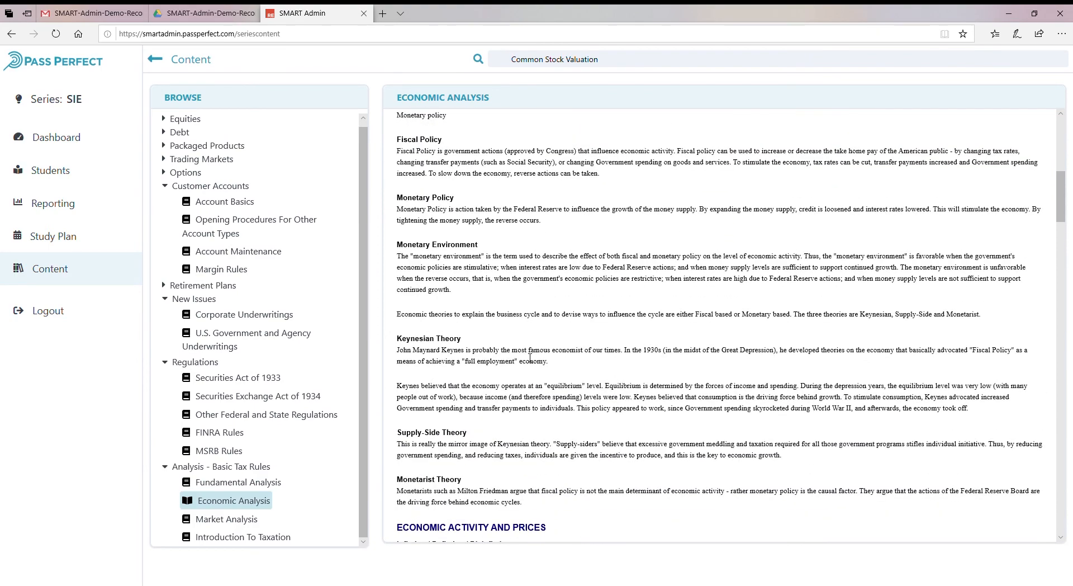
scroll(530, 358, down, 3)
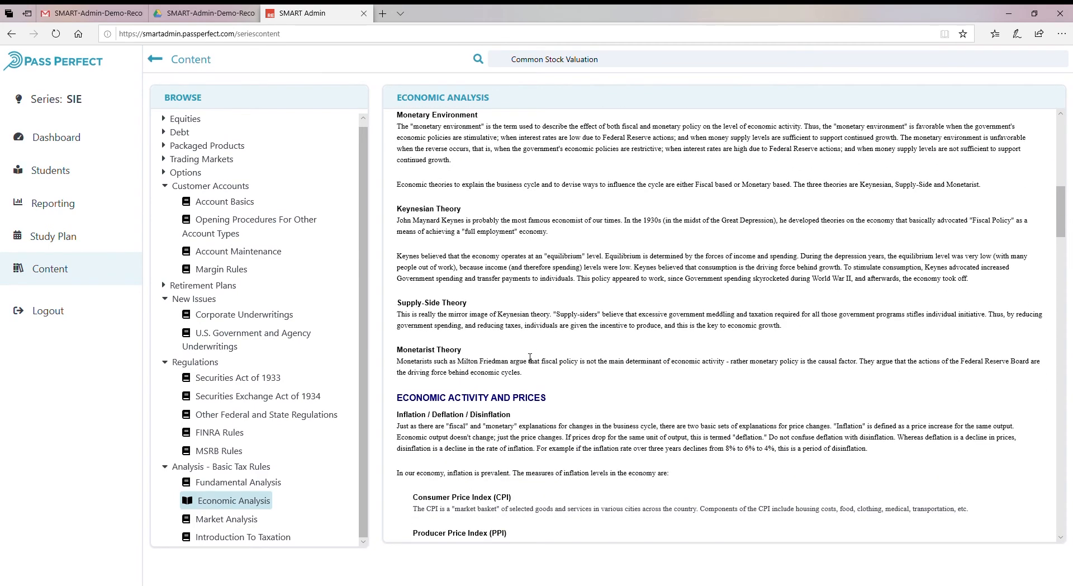
scroll(529, 358, up, 3)
Search the content for Fiscal Policy and scroll through the results.
click(511, 67)
text(Fi)
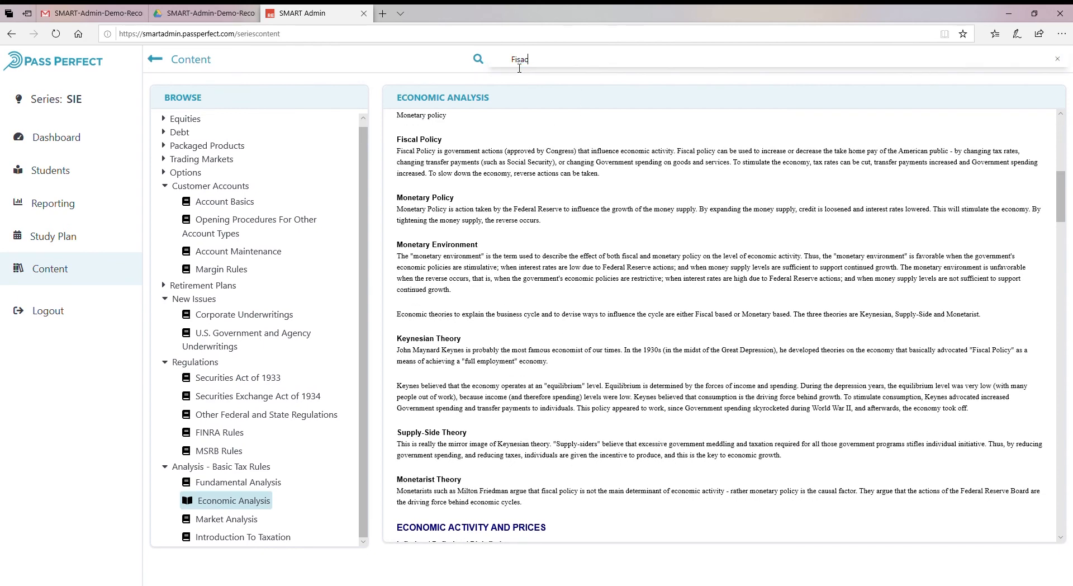
text(scal Policy)
key(Return)
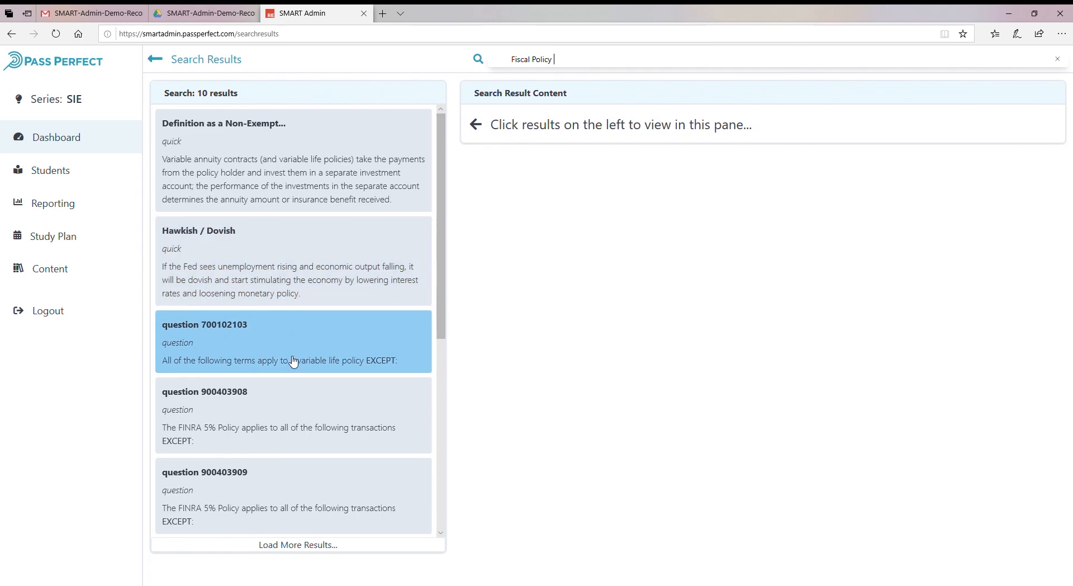
scroll(295, 377, down, 3)
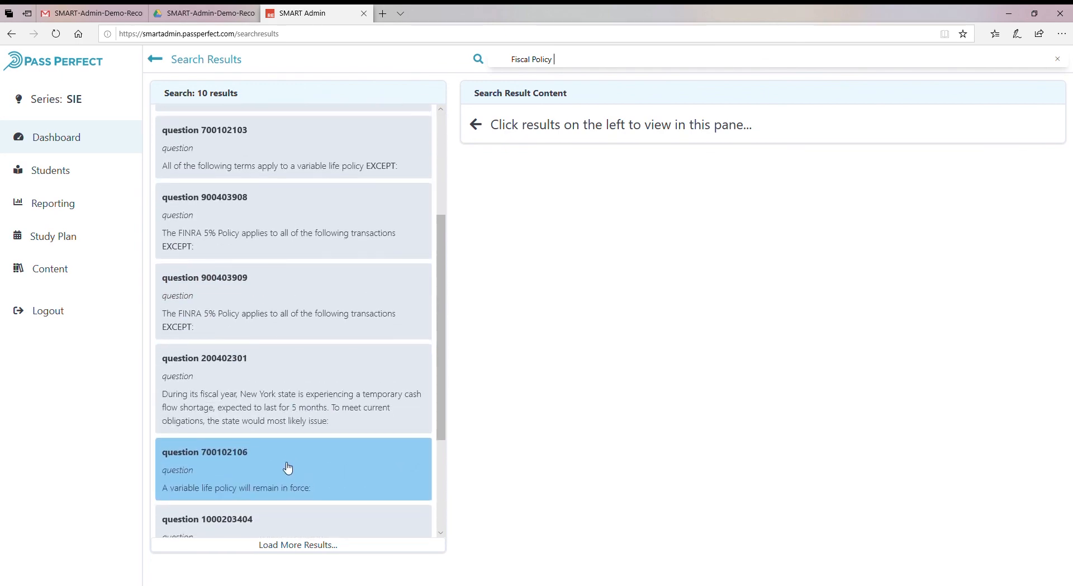
scroll(288, 470, down, 3)
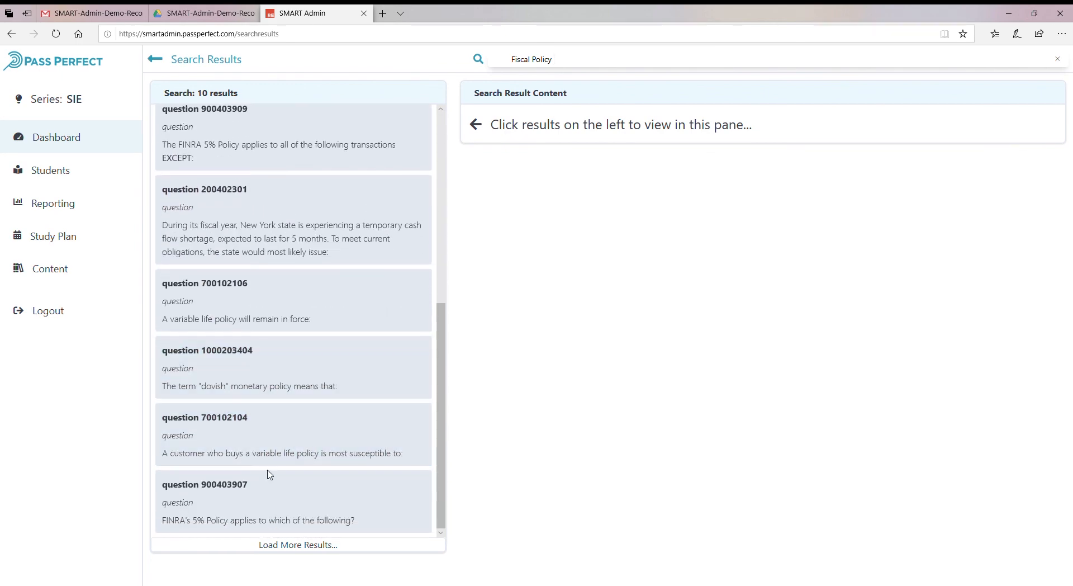
Open the Definition as a Non-Exempt, Hawkish / Dovish and question 700102103 search results to view their content.
scroll(272, 471, up, 6)
click(330, 240)
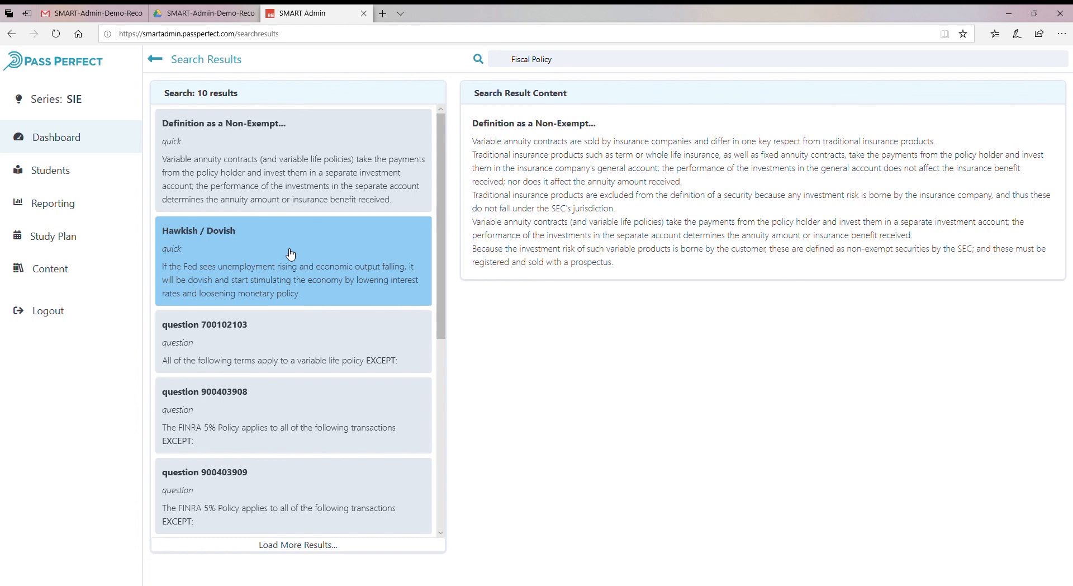
click(275, 270)
click(288, 337)
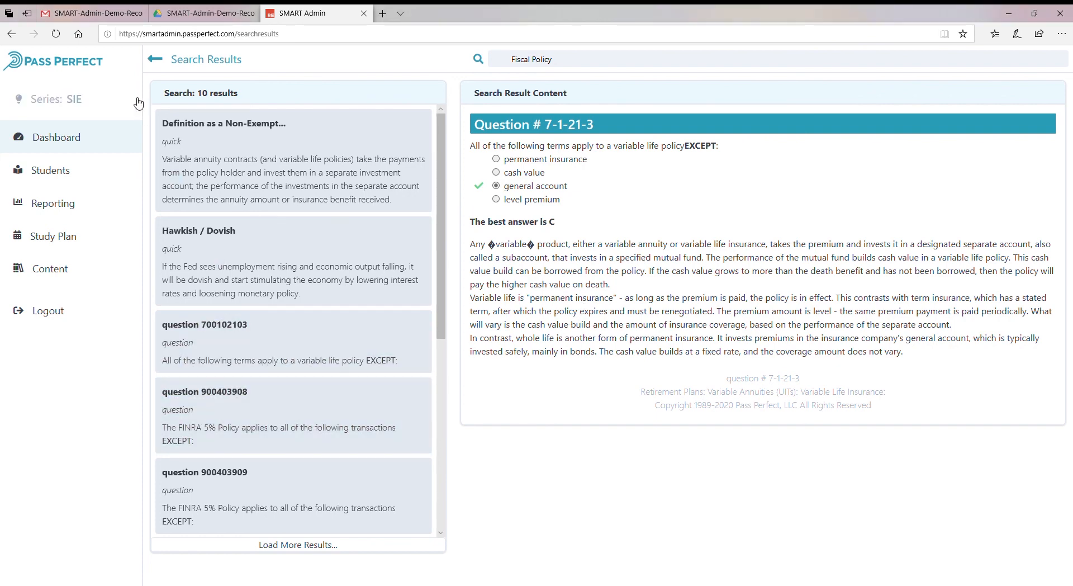
Open the series list, then go through Students, Reporting, Study Plan and Content and return to the Dashboard.
click(72, 99)
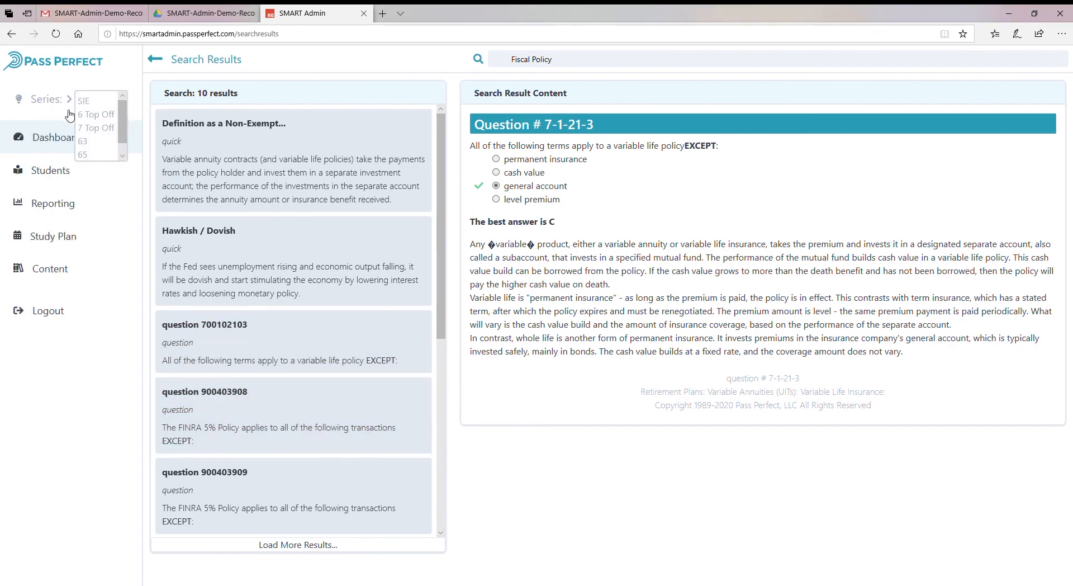
click(66, 169)
click(65, 204)
click(66, 236)
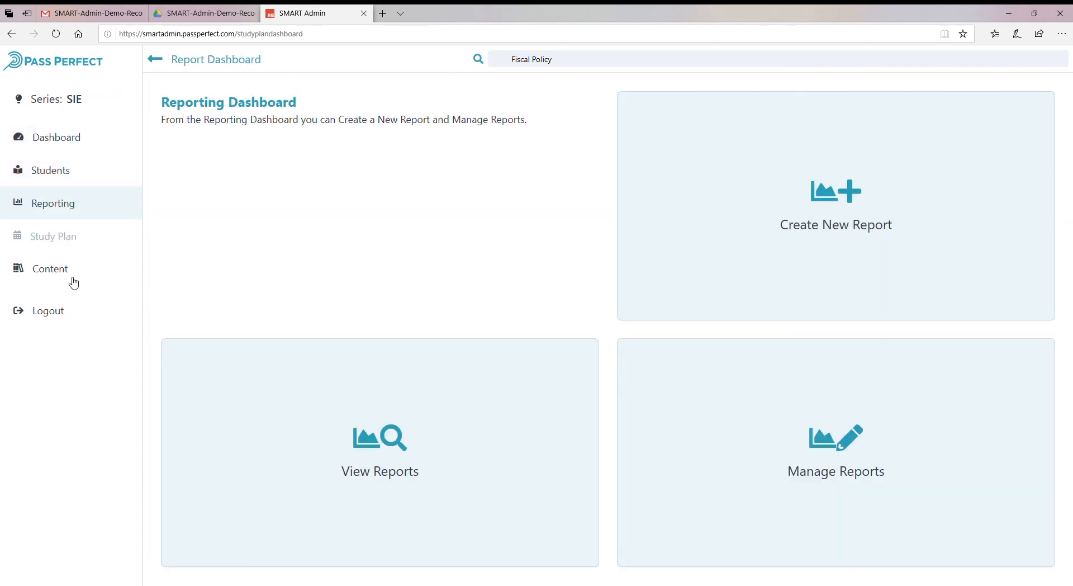
click(65, 264)
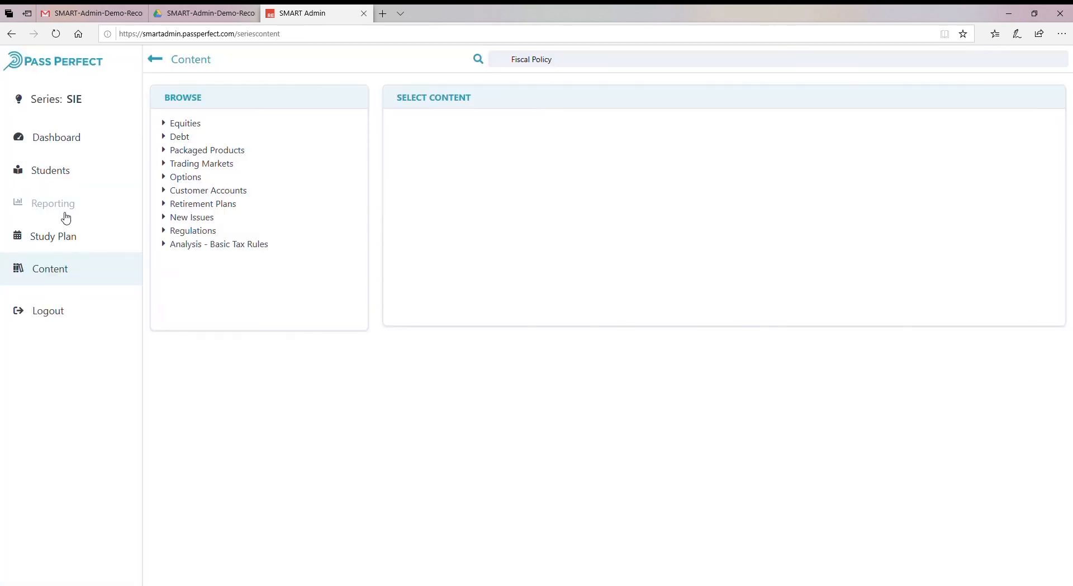
click(60, 61)
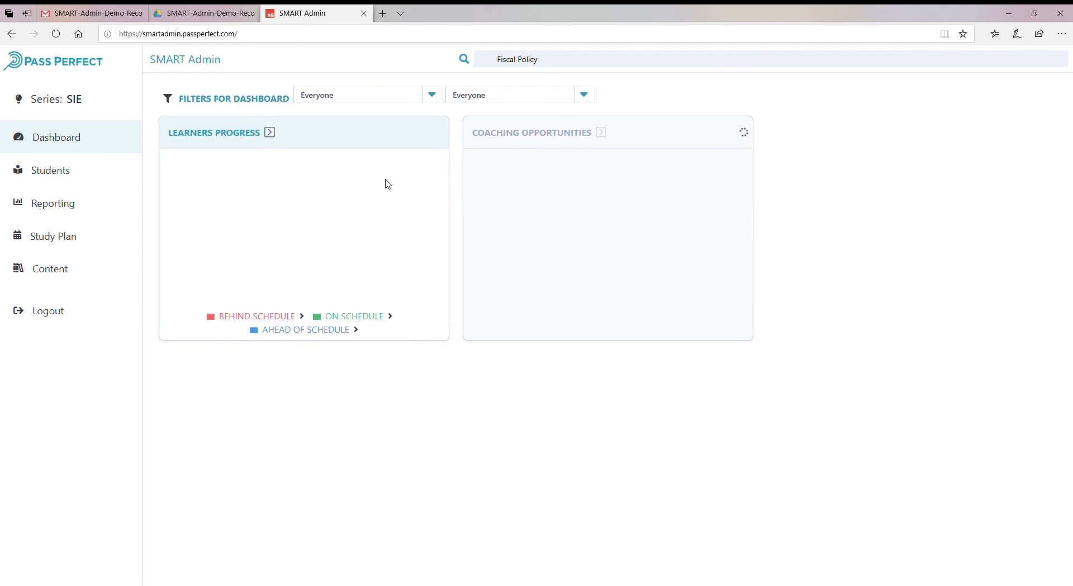